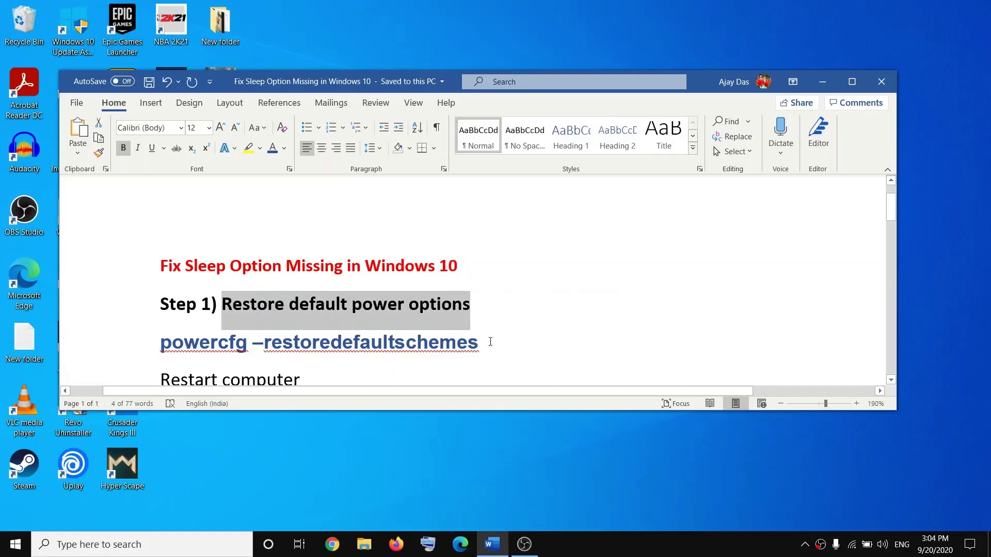
- Run the document's powercfg -restoredefaultschemes command in a Command Prompt opened as administrator
{"action": "left_click_drag", "start_coordinate": [490, 342], "coordinate": [160, 343]}
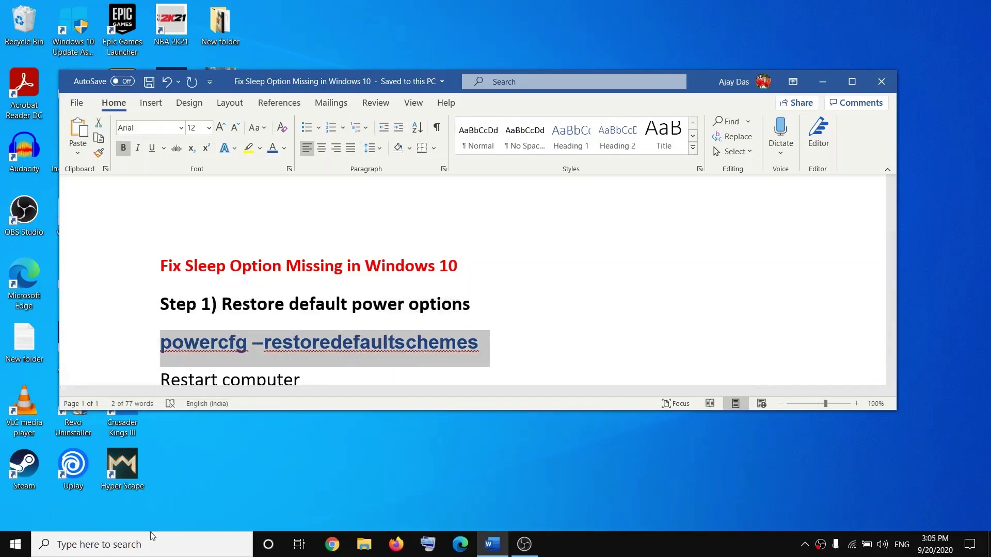
{"action": "left_click", "coordinate": [137, 546]}
{"action": "type", "text": "cmd"}
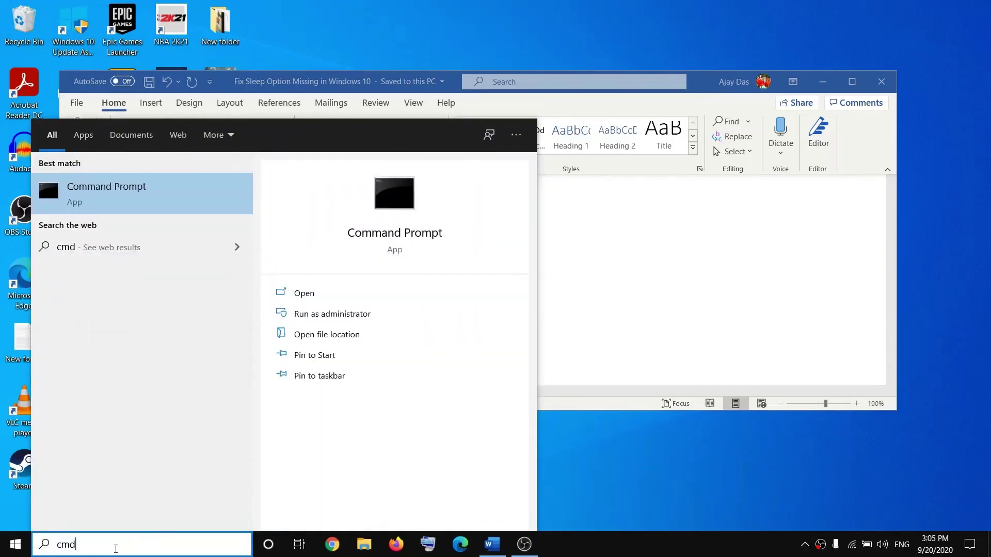
{"action": "key", "text": "ctrl+a"}
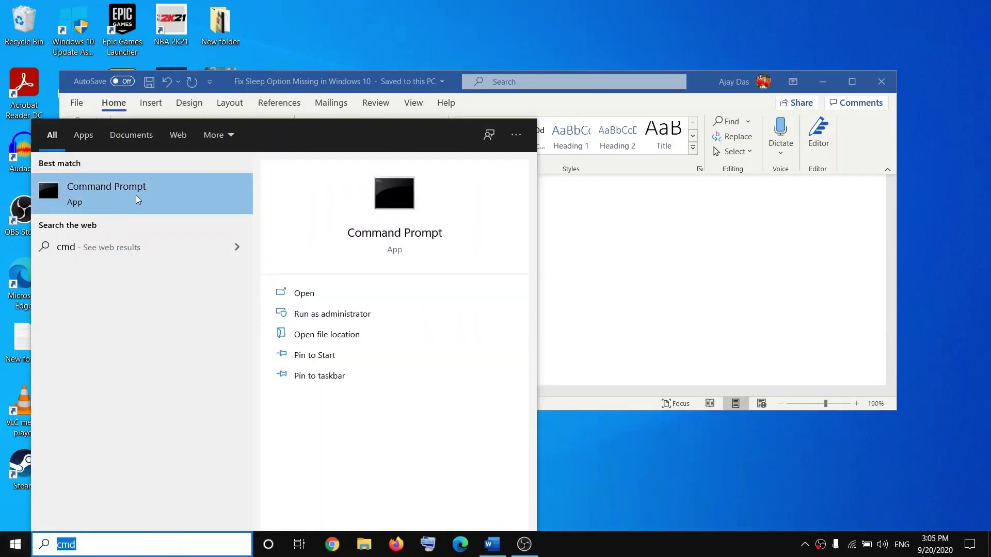
{"action": "right_click", "coordinate": [114, 197]}
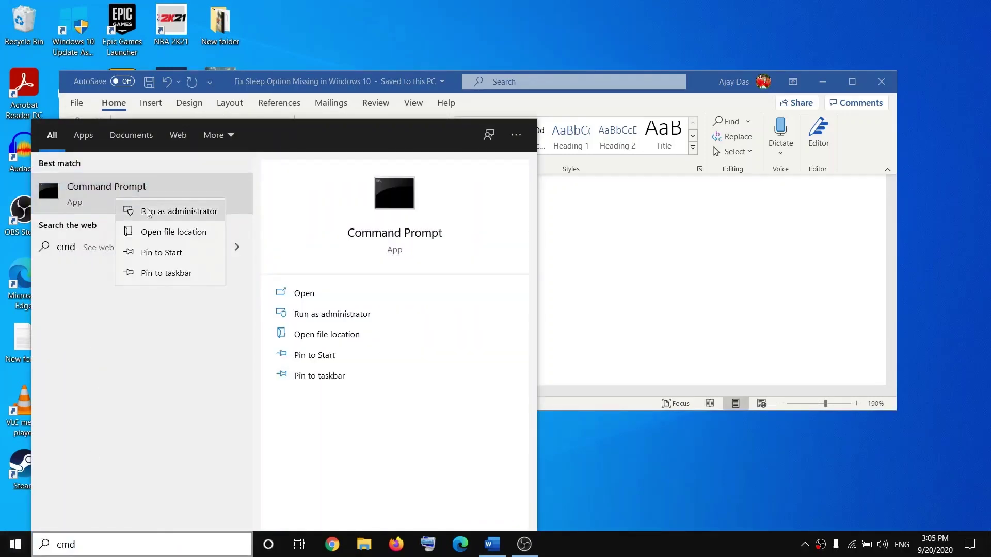
{"action": "left_click", "coordinate": [192, 211]}
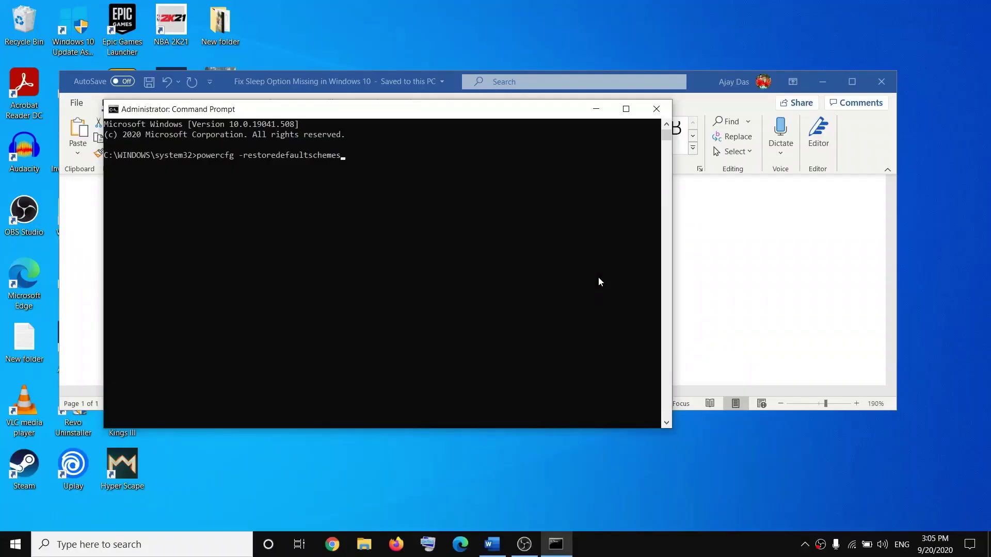
{"action": "key", "text": "Return"}
- Look at the Restart option among the Start menu's power choices, and return to the Word document
{"action": "left_click", "coordinate": [15, 544]}
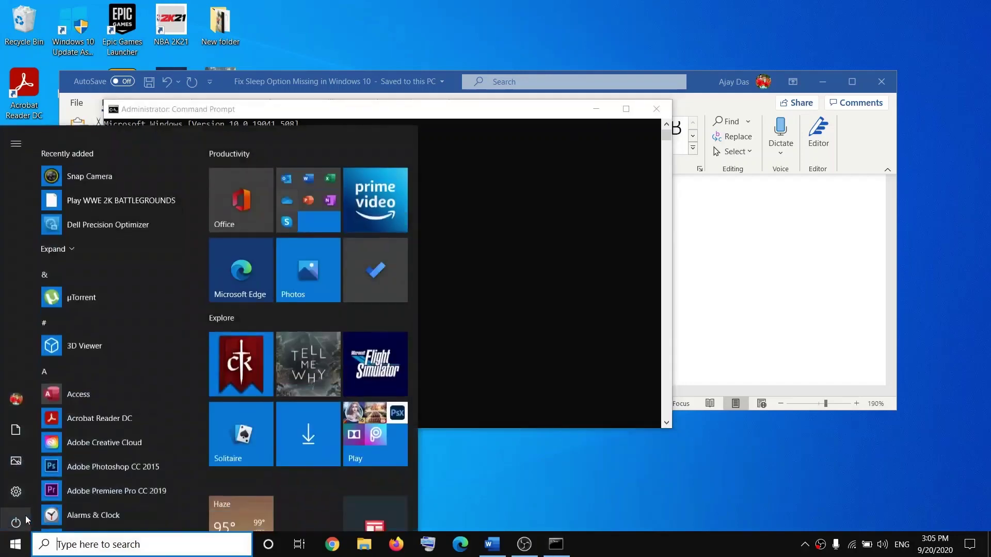
{"action": "left_click", "coordinate": [57, 514]}
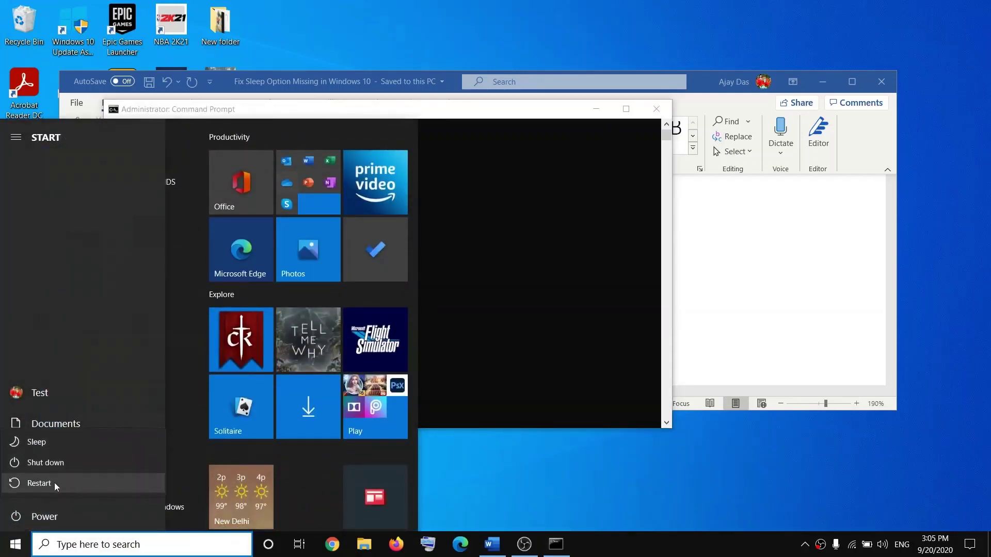
{"action": "key", "text": "Escape"}
{"action": "left_click", "coordinate": [757, 289]}
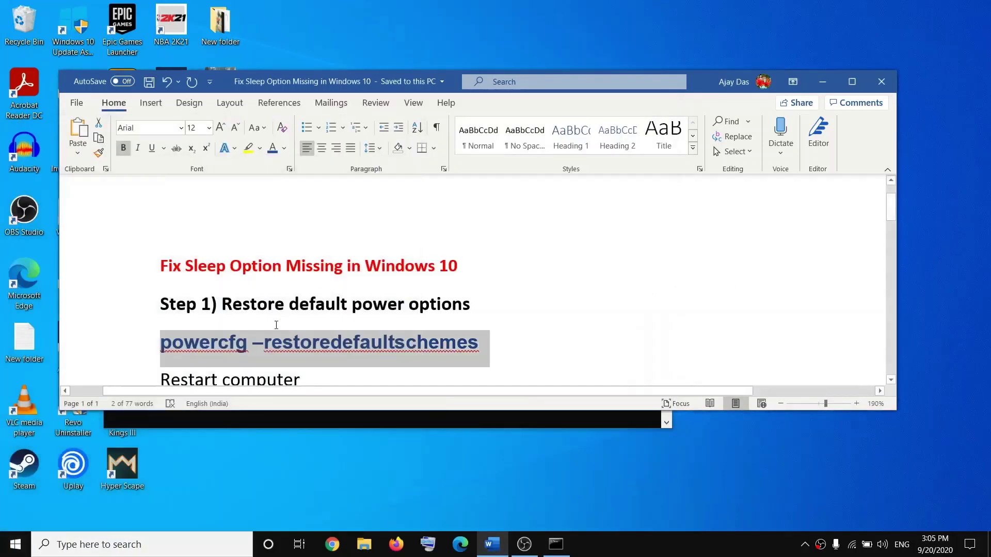
- Run the Power troubleshooter by executing msdt.exe /id PowerDiagnostic from the Run dialog, and close it once it completes
{"action": "scroll", "coordinate": [276, 325], "scroll_direction": "down", "scroll_amount": 3}
{"action": "left_click_drag", "start_coordinate": [222, 304], "coordinate": [180, 343]}
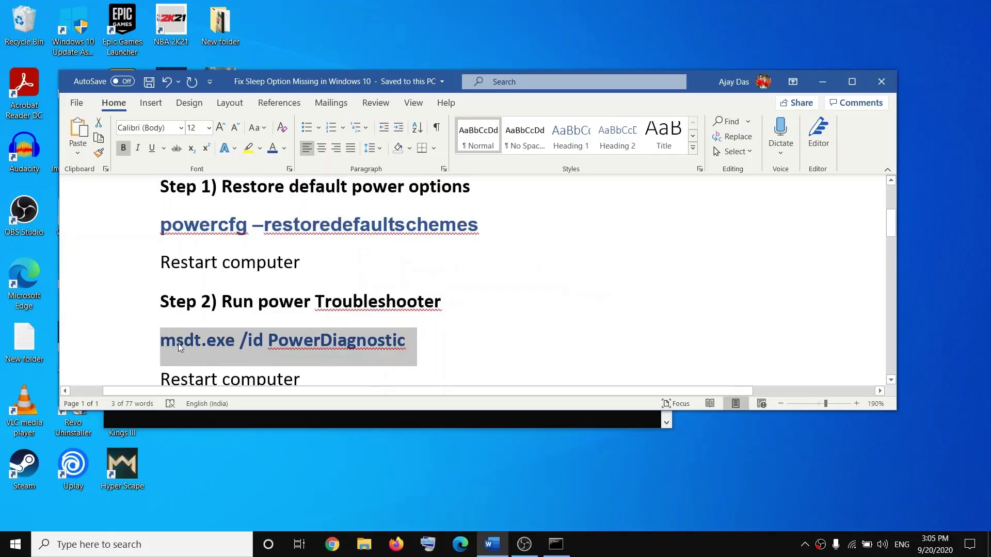
{"action": "left_click", "coordinate": [143, 548]}
{"action": "type", "text": "run"}
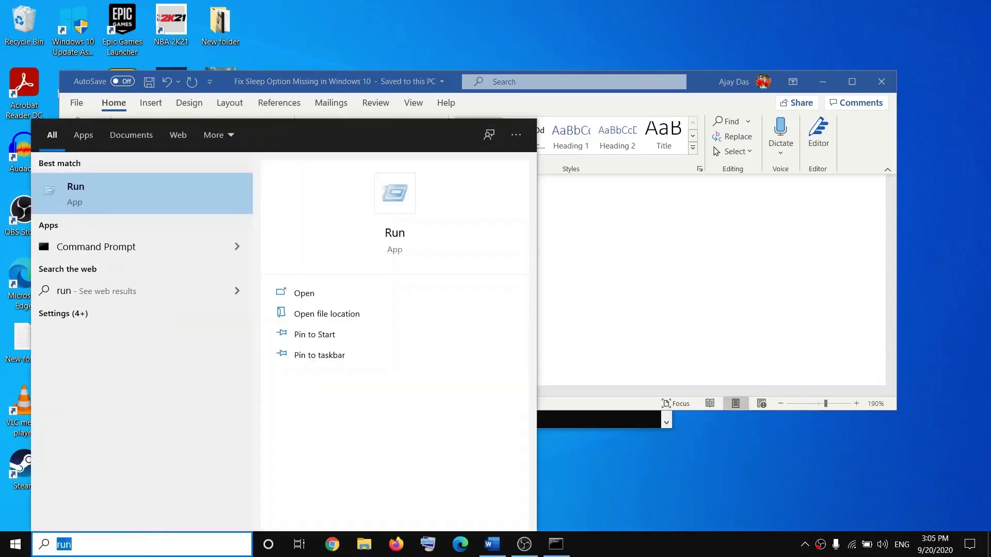
{"action": "right_click", "coordinate": [14, 546]}
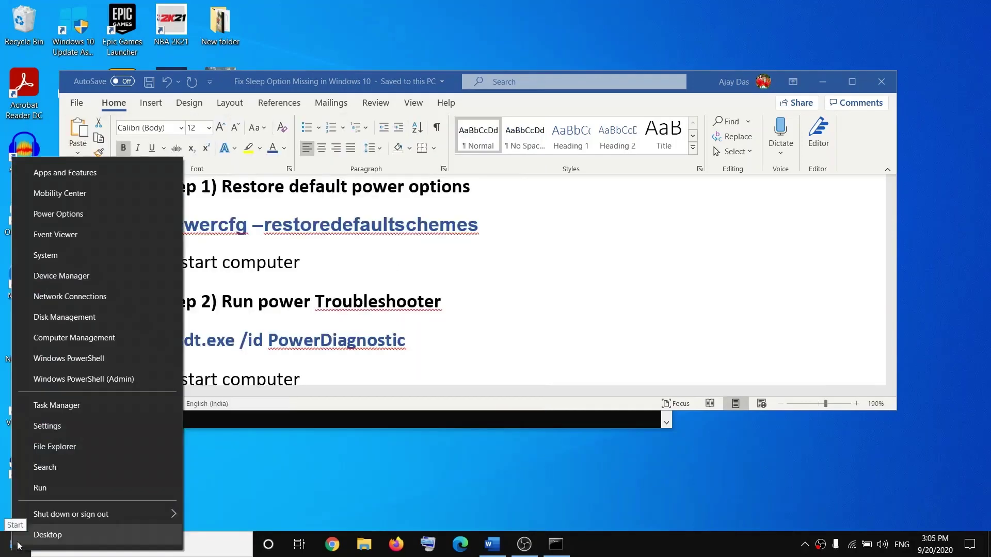
{"action": "left_click", "coordinate": [45, 490]}
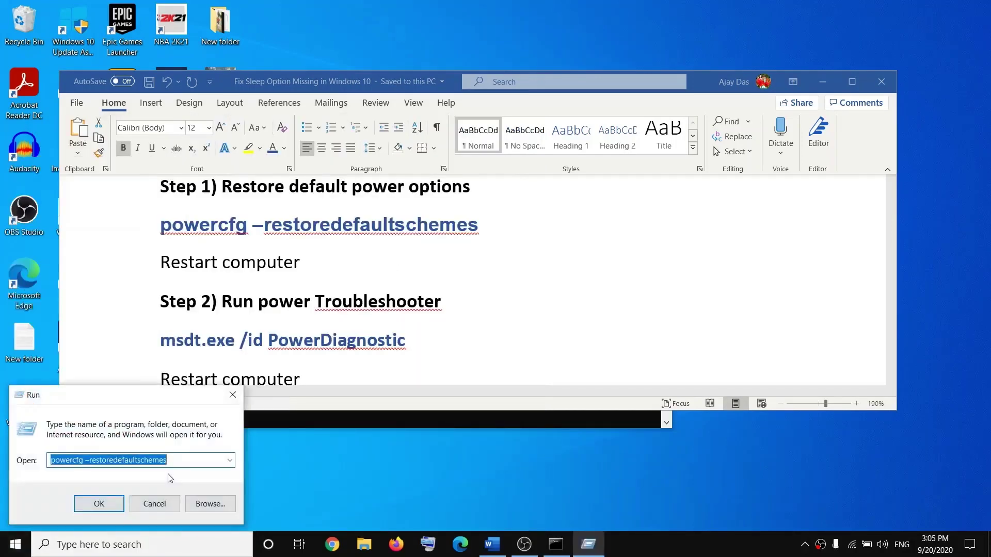
{"action": "key", "text": "ctrl+v"}
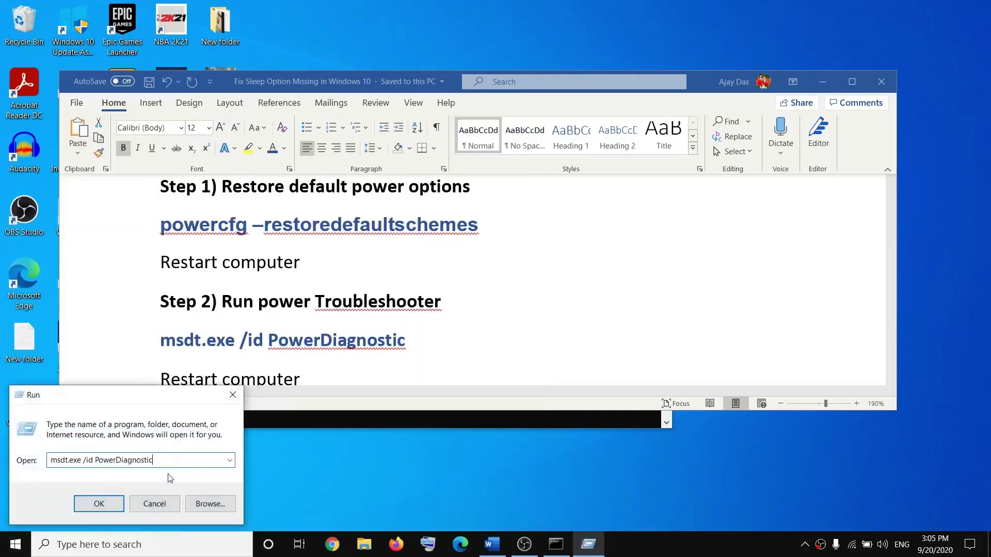
{"action": "left_click", "coordinate": [99, 504]}
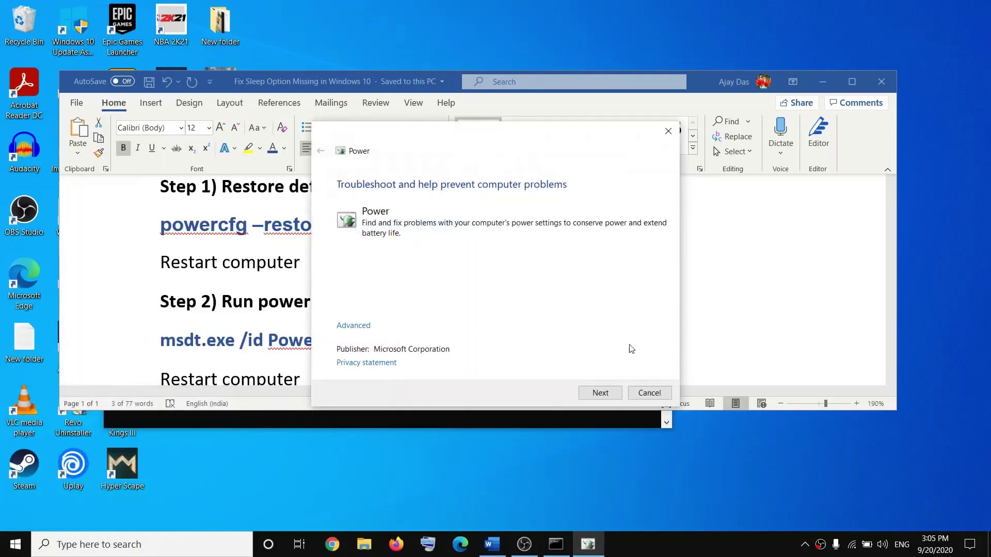
{"action": "left_click", "coordinate": [608, 395]}
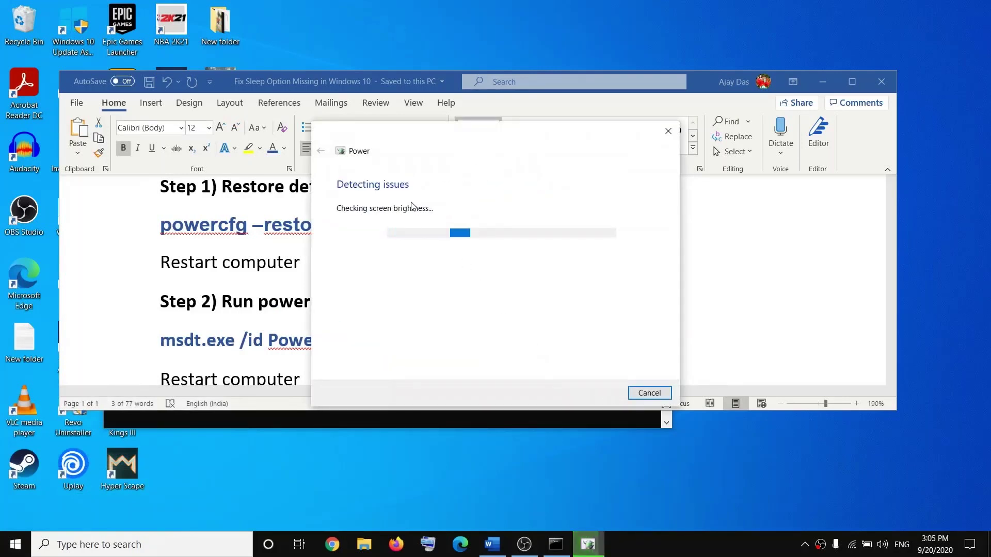
{"action": "left_click", "coordinate": [661, 394]}
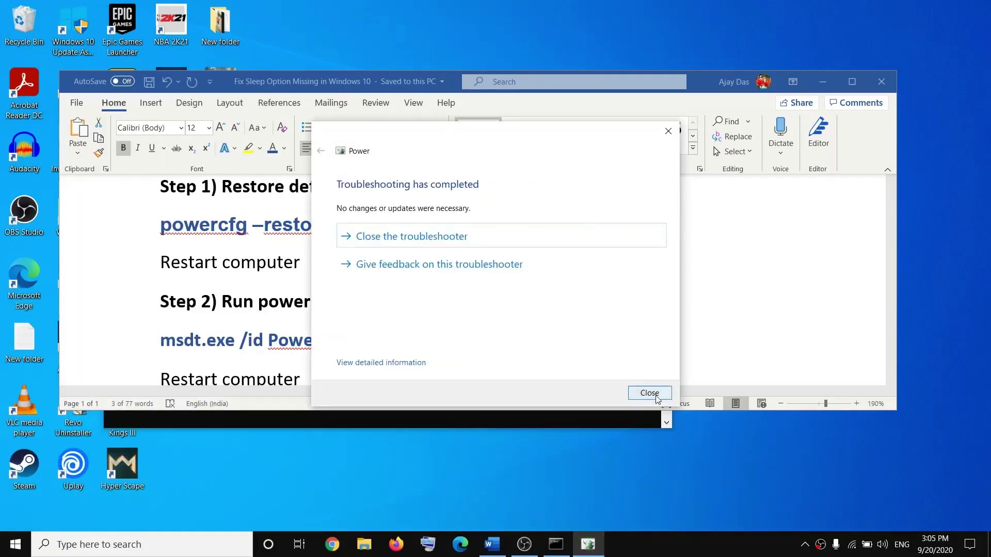
- Check the Sleep, Shut down and Restart entries in the Start menu's power choices, and return to the document
{"action": "left_click", "coordinate": [27, 546]}
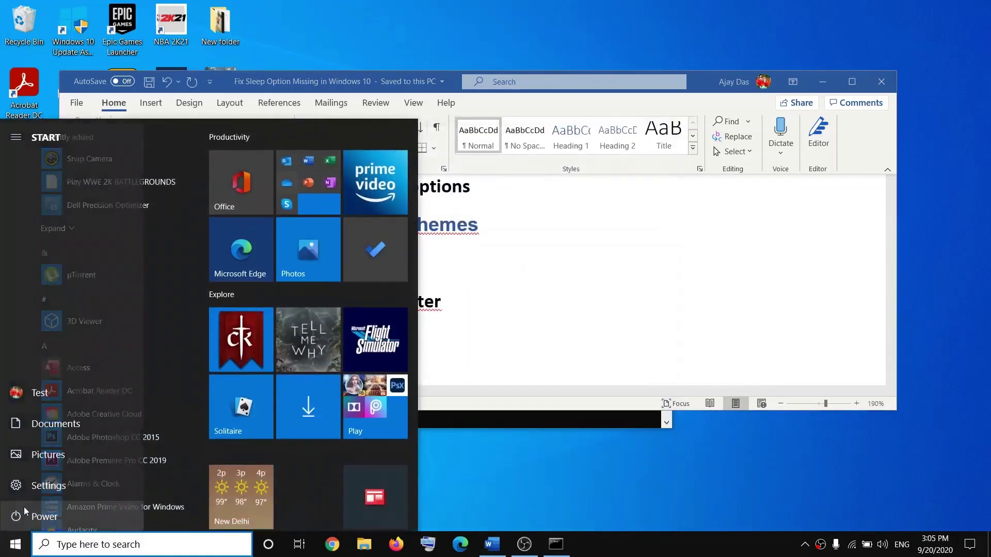
{"action": "left_click", "coordinate": [33, 518]}
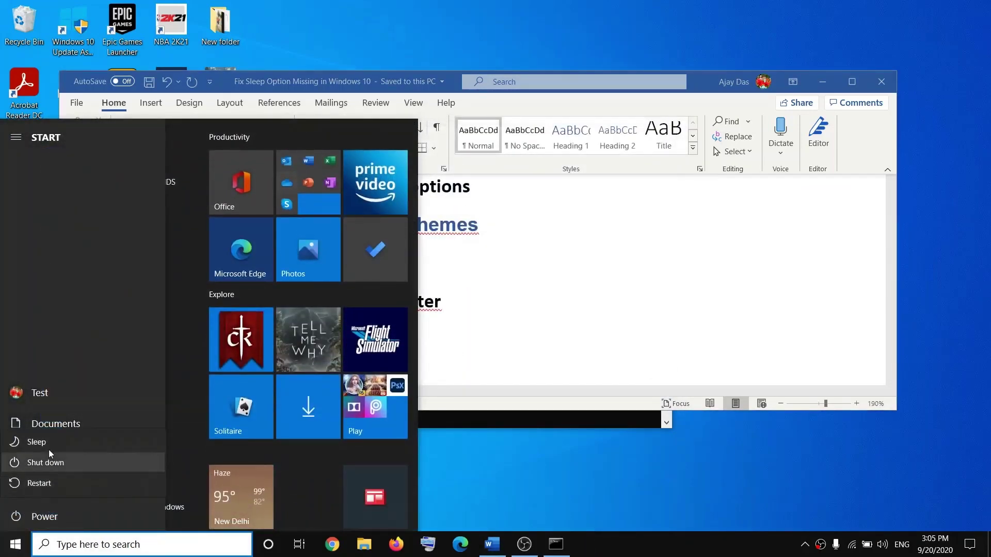
{"action": "left_click", "coordinate": [555, 336]}
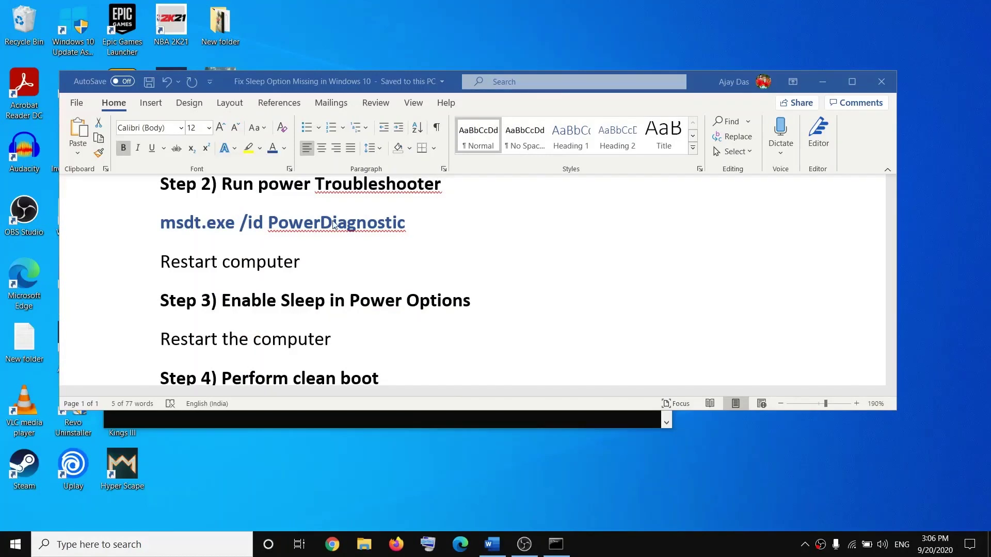
- Open Power Options in Control Panel's Hardware and Sound category
{"action": "triple_click", "coordinate": [273, 305]}
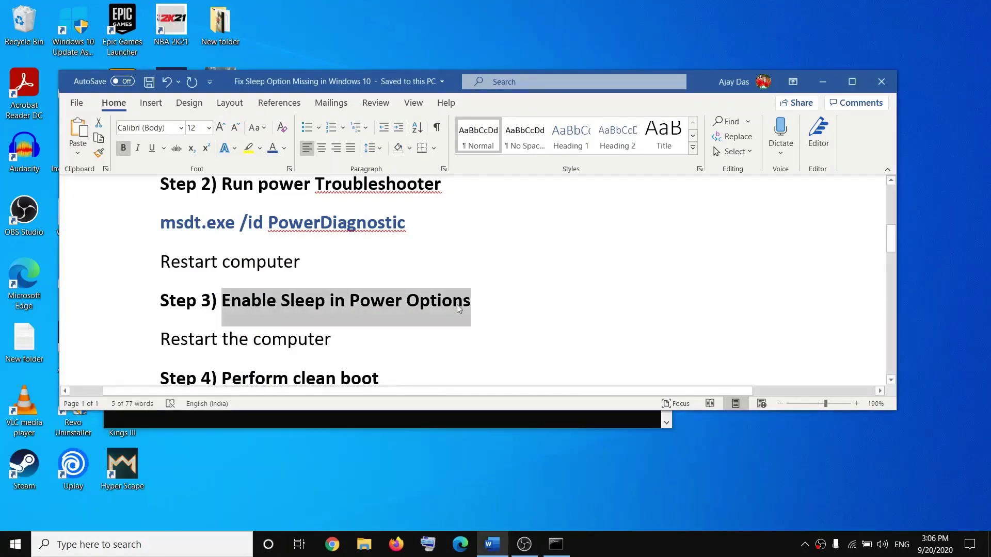
{"action": "left_click", "coordinate": [124, 552]}
{"action": "type", "text": "control"}
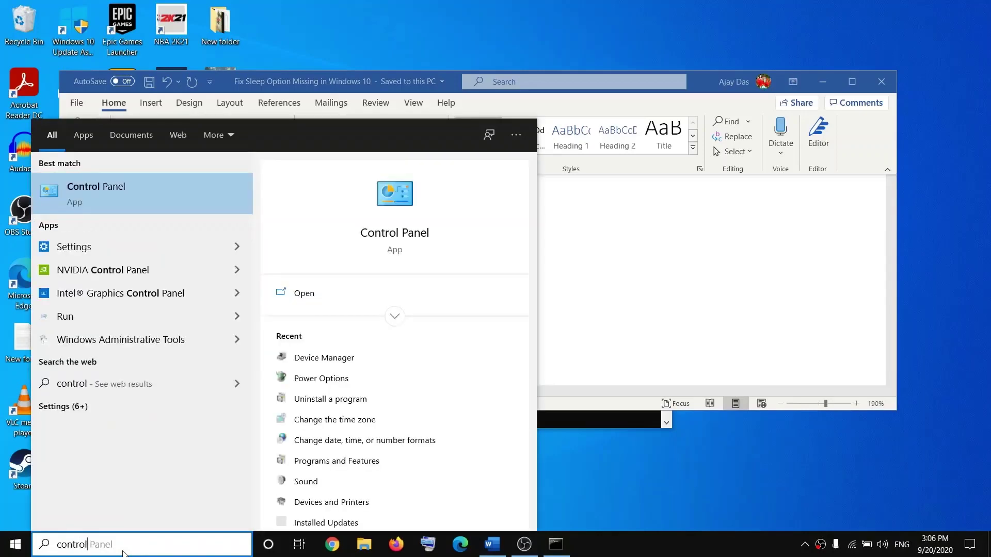
{"action": "left_click", "coordinate": [126, 544]}
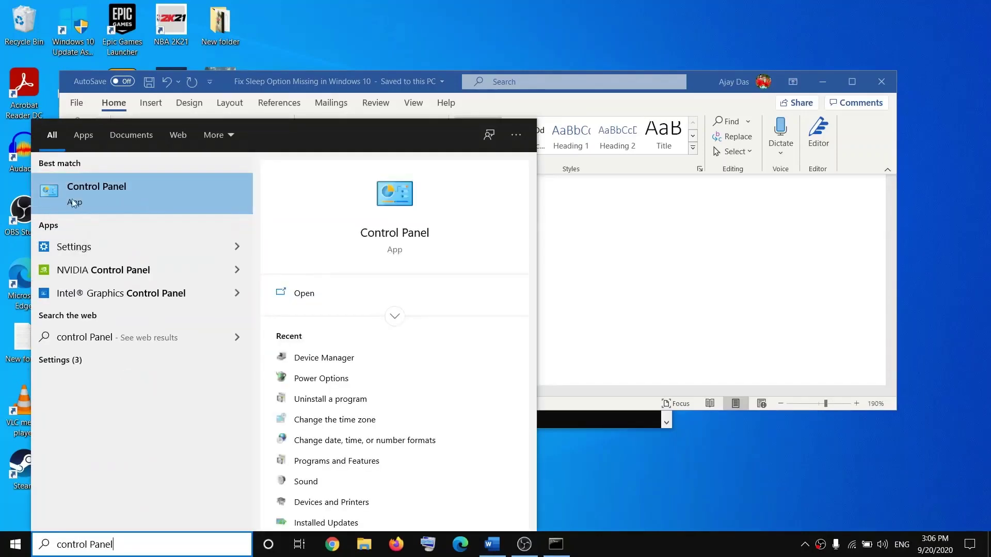
{"action": "left_click", "coordinate": [124, 197]}
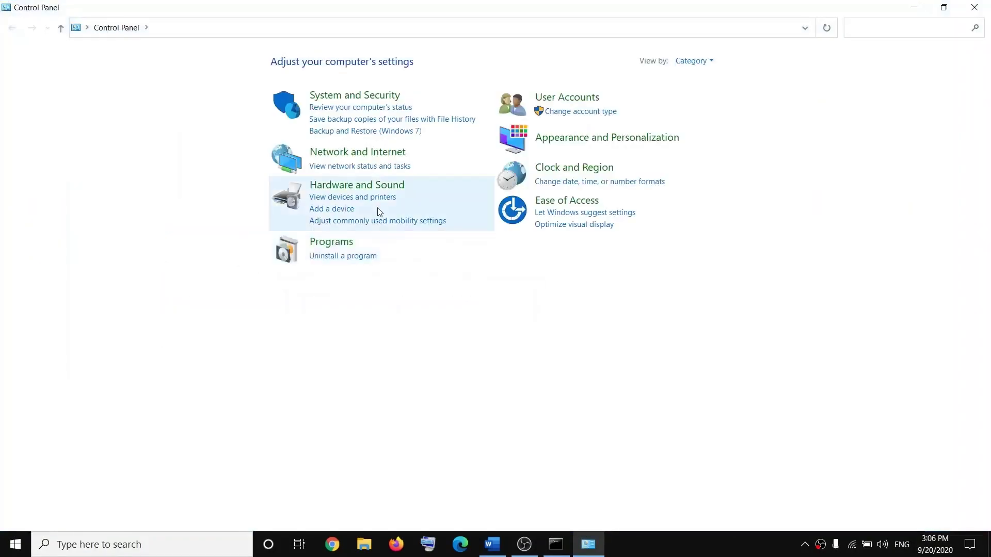
{"action": "left_click", "coordinate": [358, 186]}
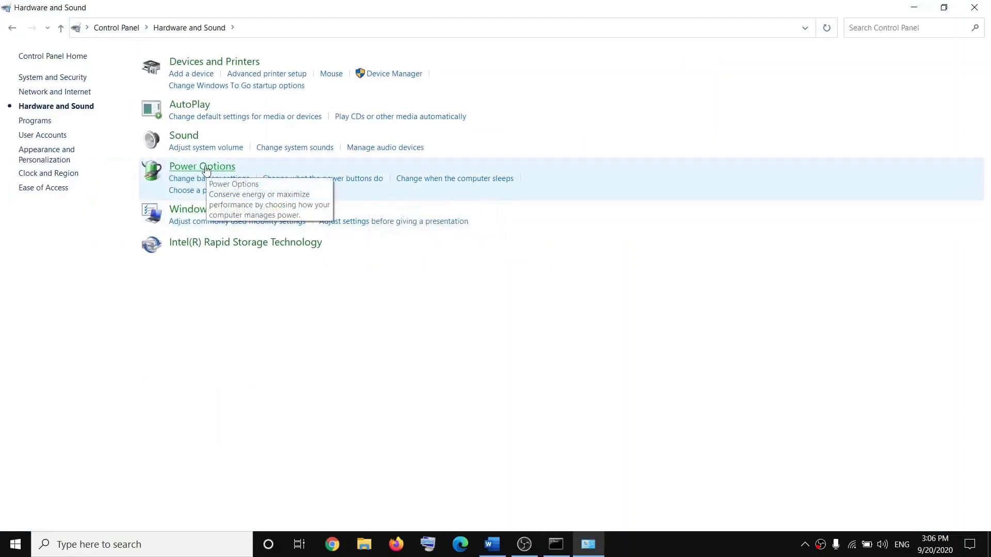
{"action": "left_click", "coordinate": [237, 170]}
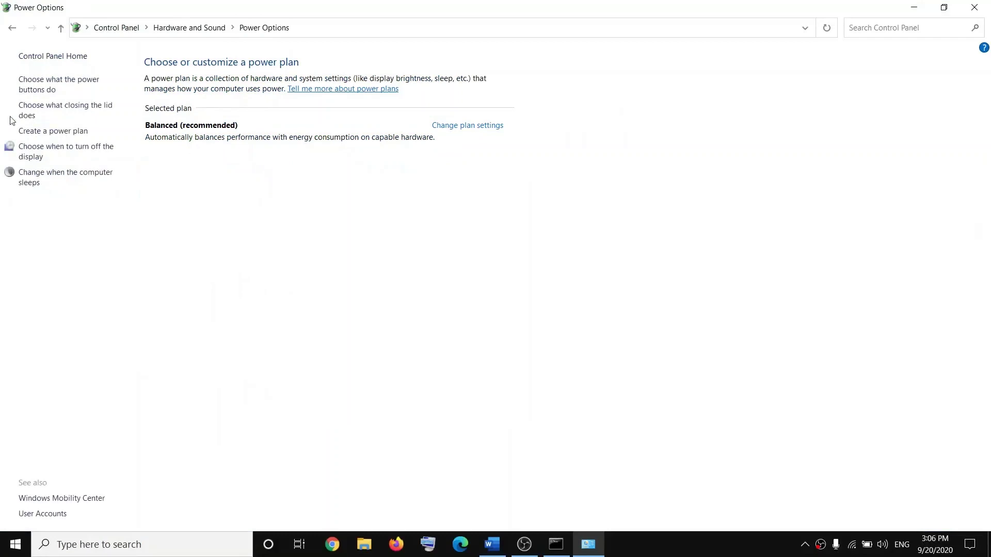
- Unlock the power button settings and save them with Sleep shown in the Power menu, closing Control Panel
{"action": "left_click", "coordinate": [40, 90]}
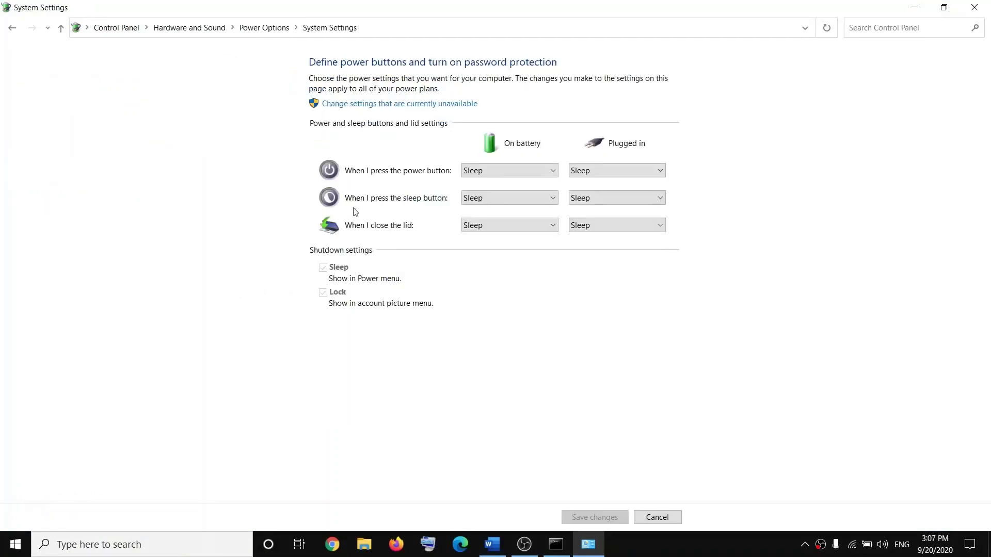
{"action": "left_click", "coordinate": [412, 105]}
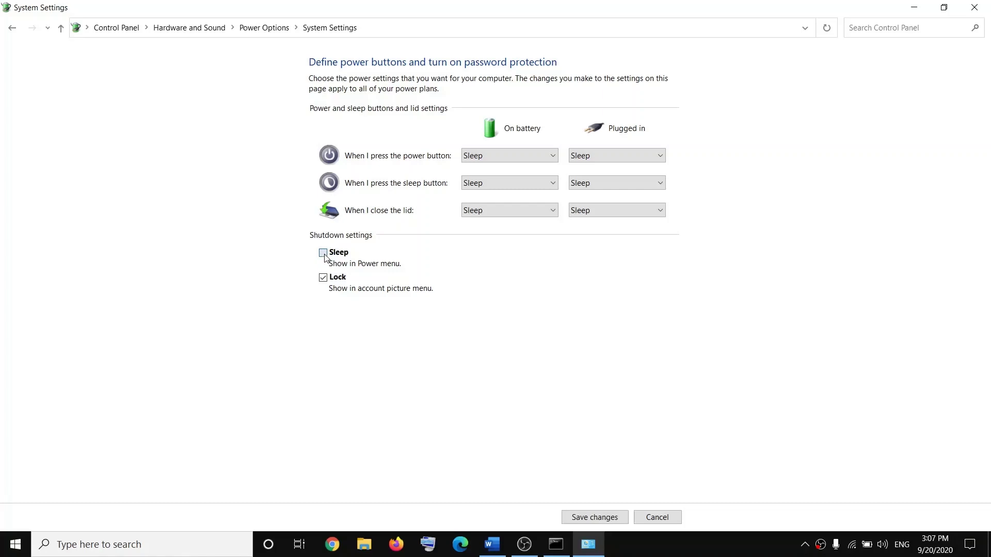
{"action": "left_click", "coordinate": [593, 520]}
{"action": "left_click", "coordinate": [974, 7]}
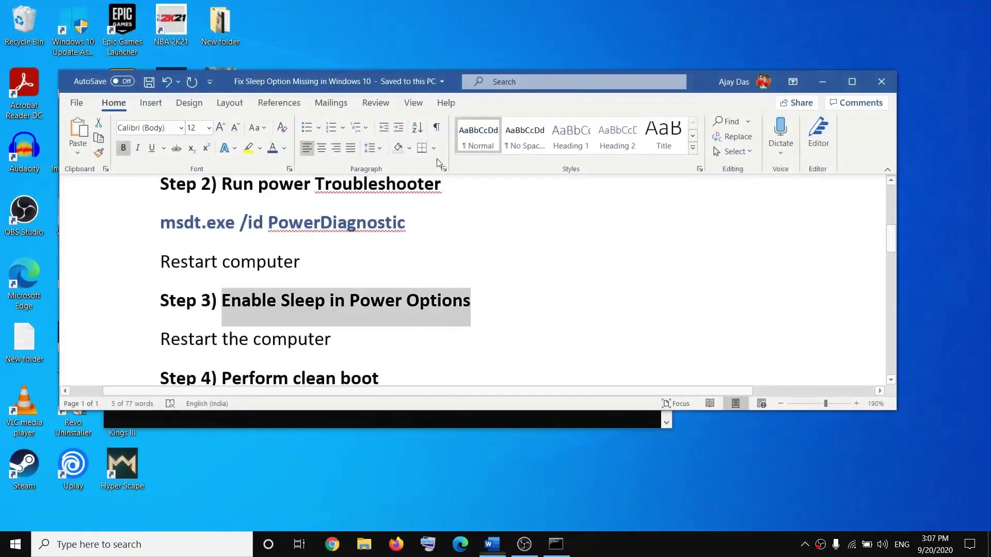
- Put the computer to sleep from the Start menu's power choices
{"action": "left_click", "coordinate": [13, 548]}
{"action": "left_click", "coordinate": [16, 516]}
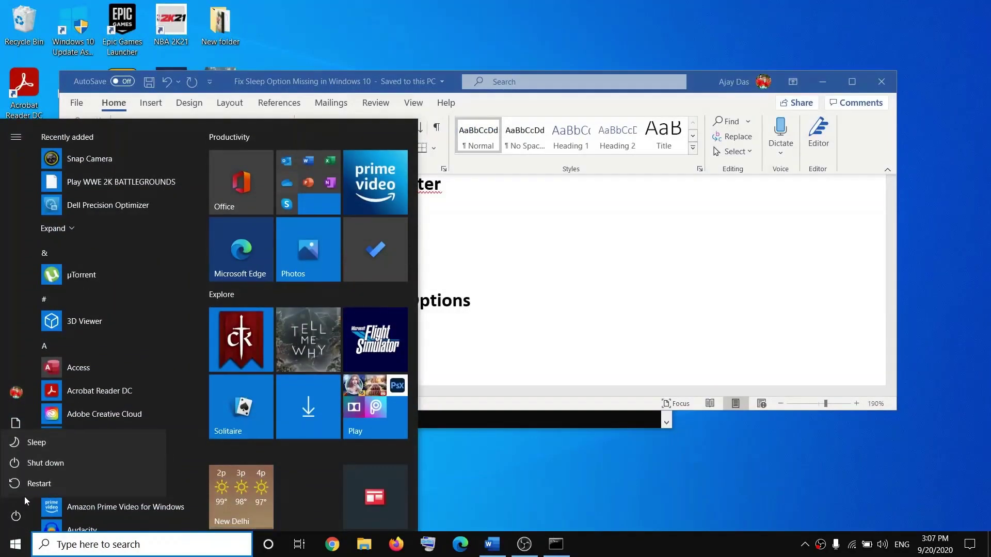
{"action": "left_click", "coordinate": [21, 443]}
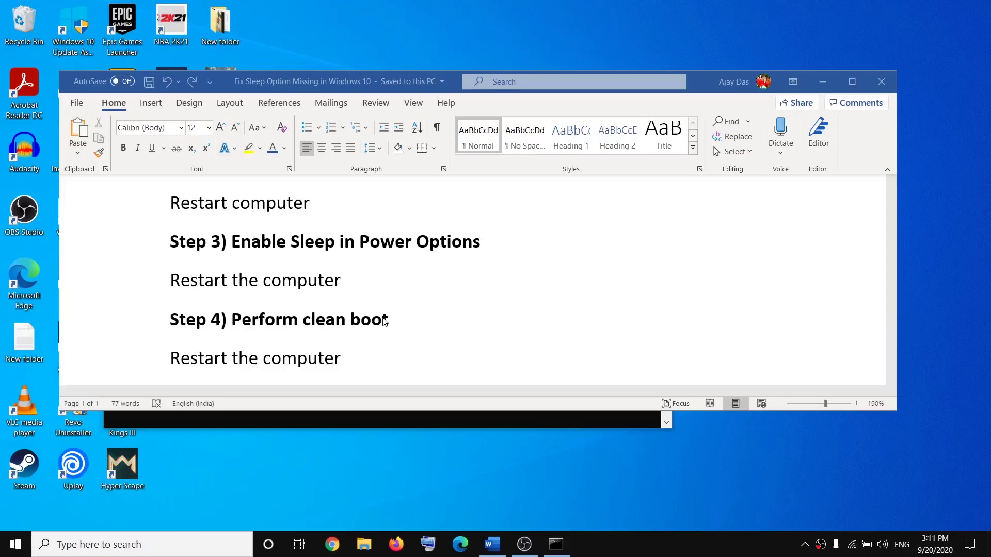
- Open System Configuration and display its list of services
{"action": "left_click", "coordinate": [129, 544]}
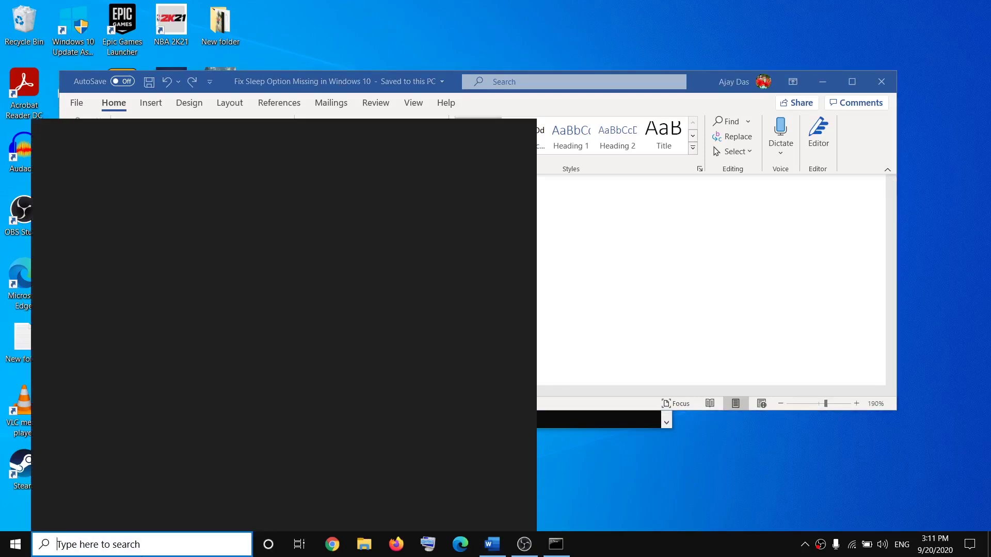
{"action": "type", "text": "system"}
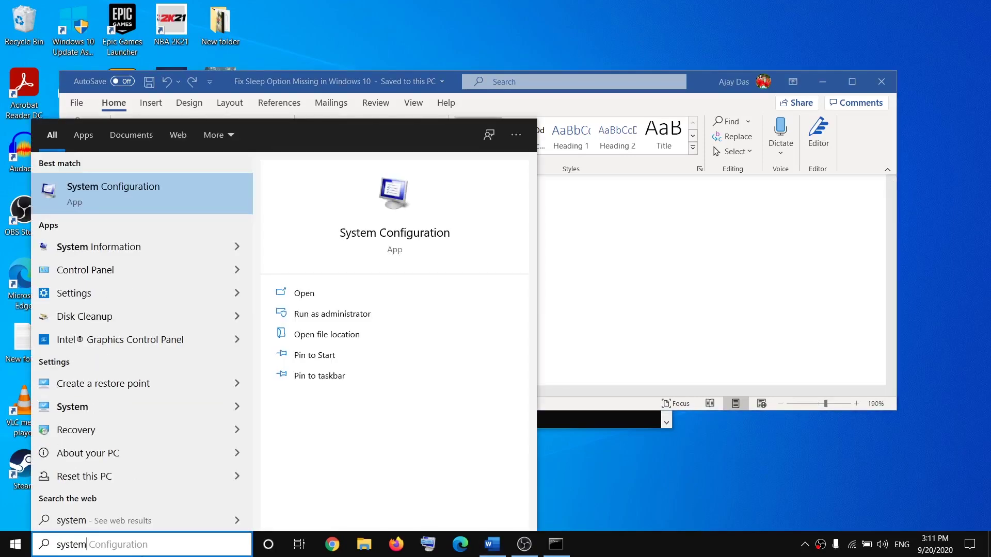
{"action": "key", "text": "Right"}
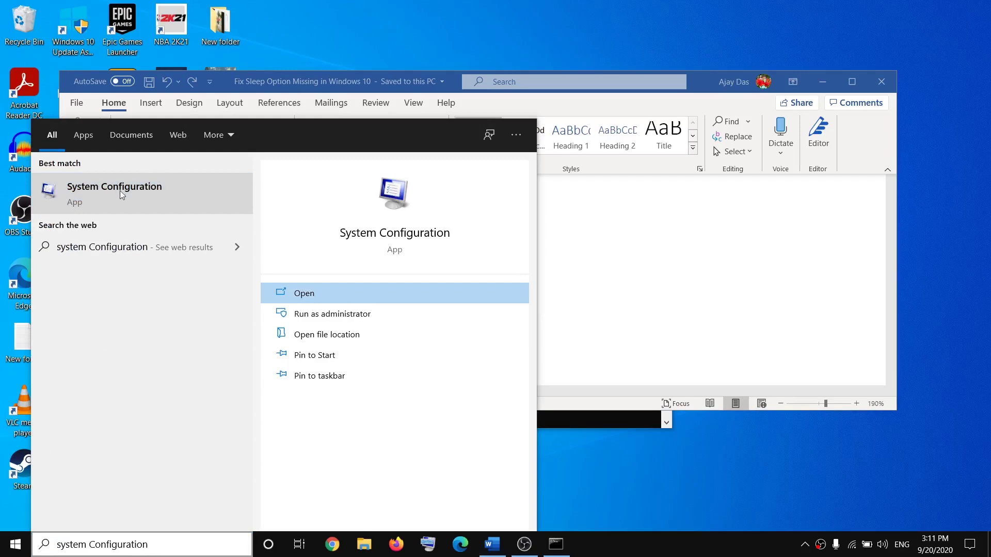
{"action": "left_click", "coordinate": [140, 189]}
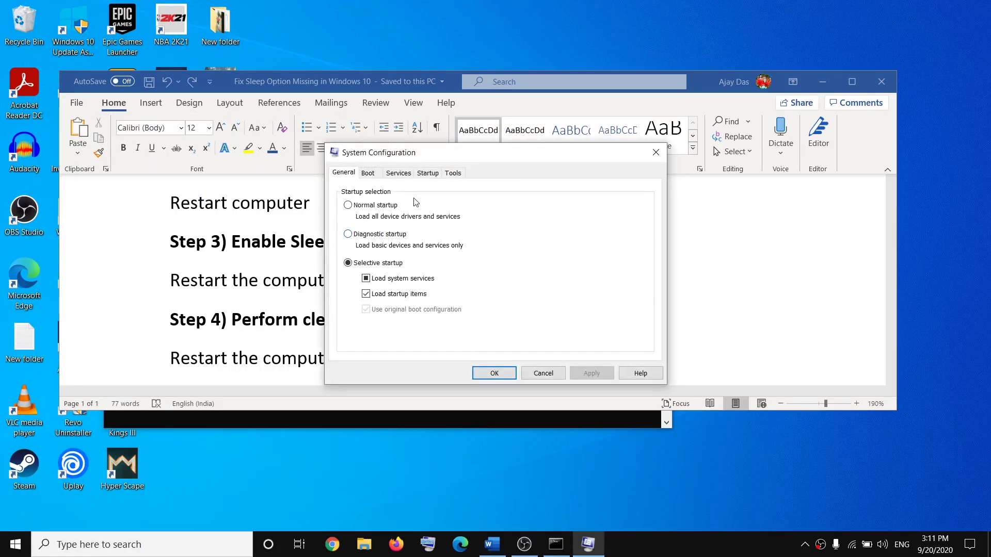
{"action": "left_click", "coordinate": [398, 174]}
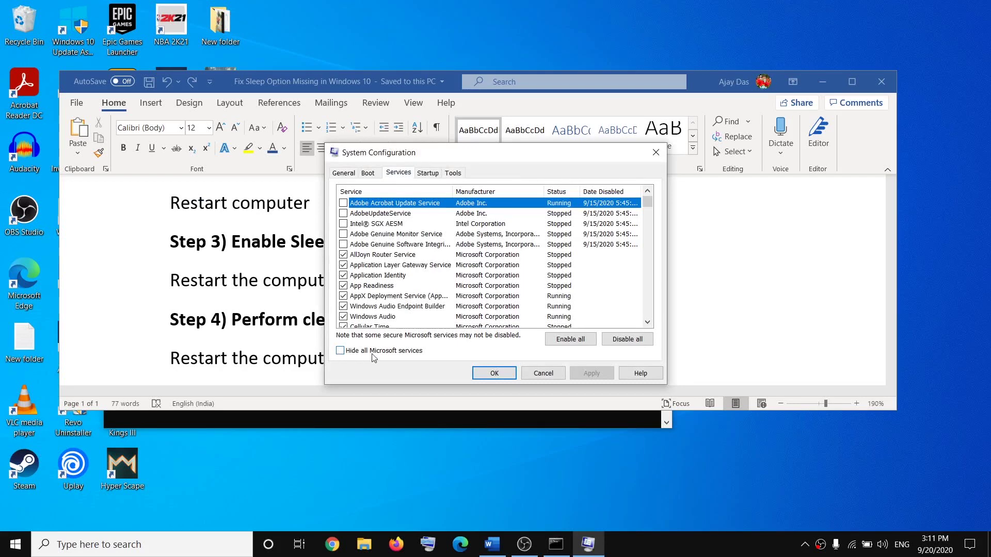
- Hide all Microsoft services, disable all remaining services, apply the change and dismiss the restart request without restarting
{"action": "left_click", "coordinate": [339, 353]}
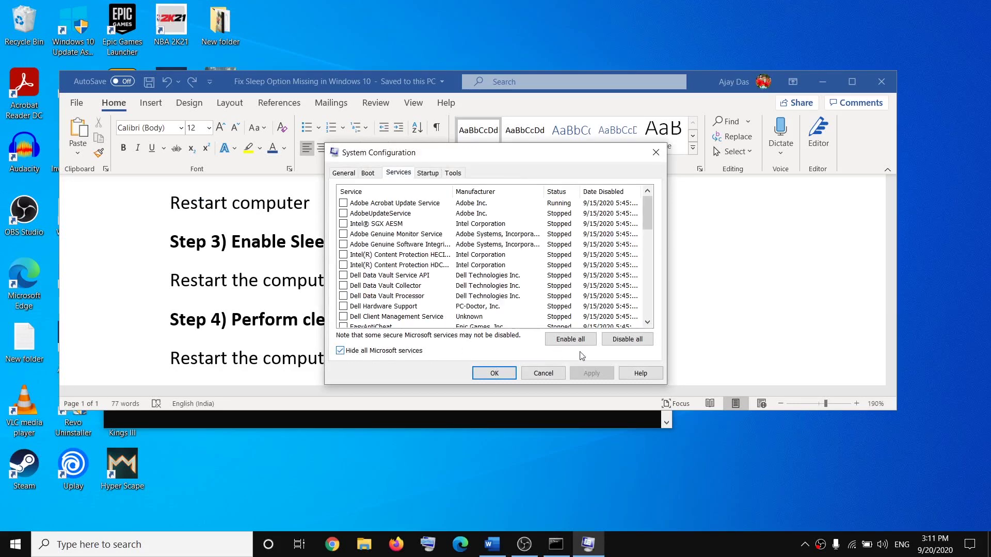
{"action": "left_click", "coordinate": [626, 339]}
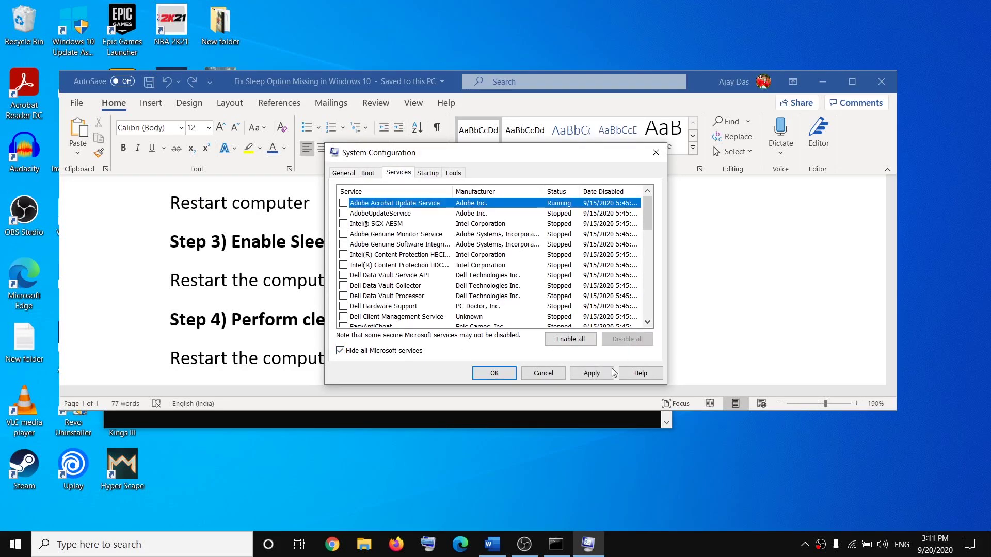
{"action": "left_click", "coordinate": [604, 375]}
{"action": "left_click", "coordinate": [496, 378]}
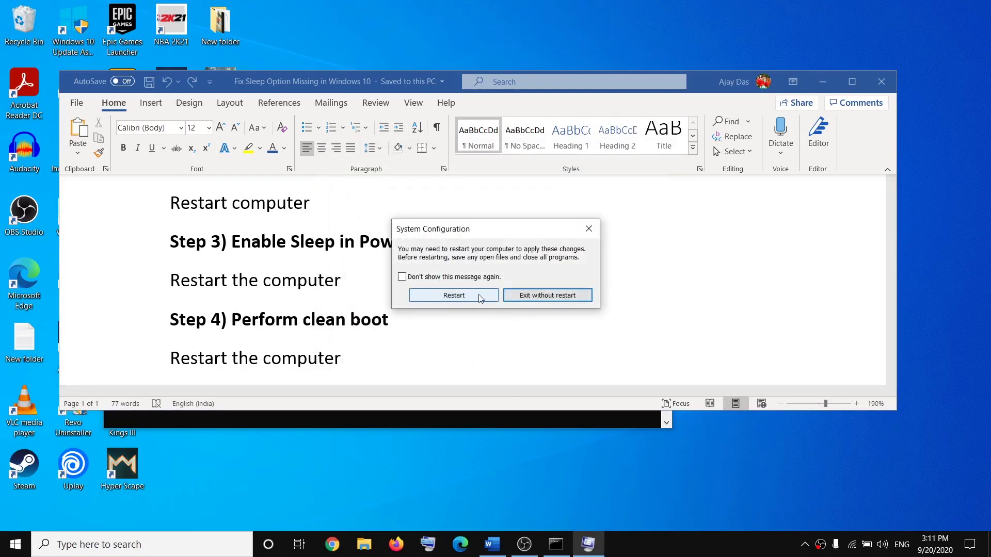
{"action": "left_click", "coordinate": [588, 229]}
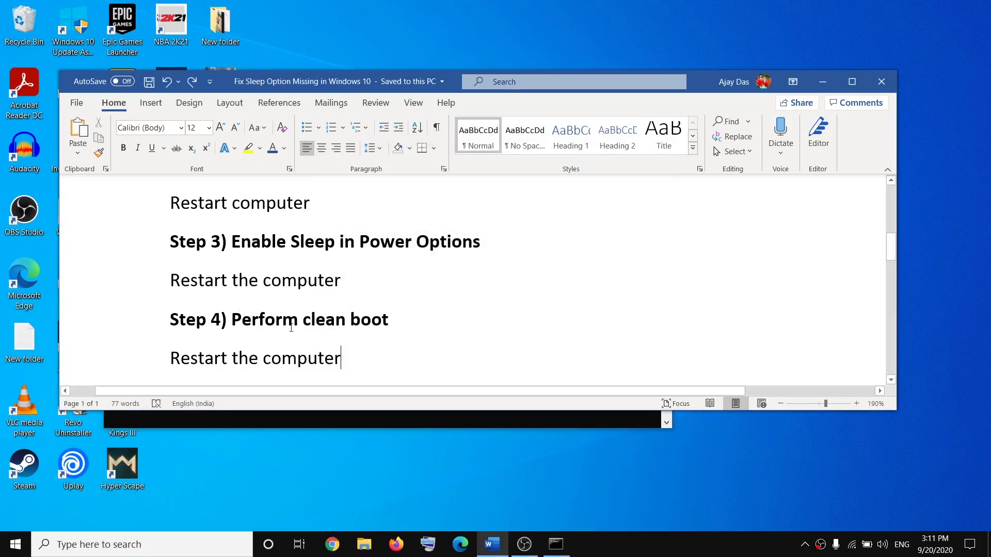
- Review Step 5 on updating the graphics card in the document and highlight "Use Device manager to update driver"
{"action": "scroll", "coordinate": [290, 327], "scroll_direction": "down", "scroll_amount": 3}
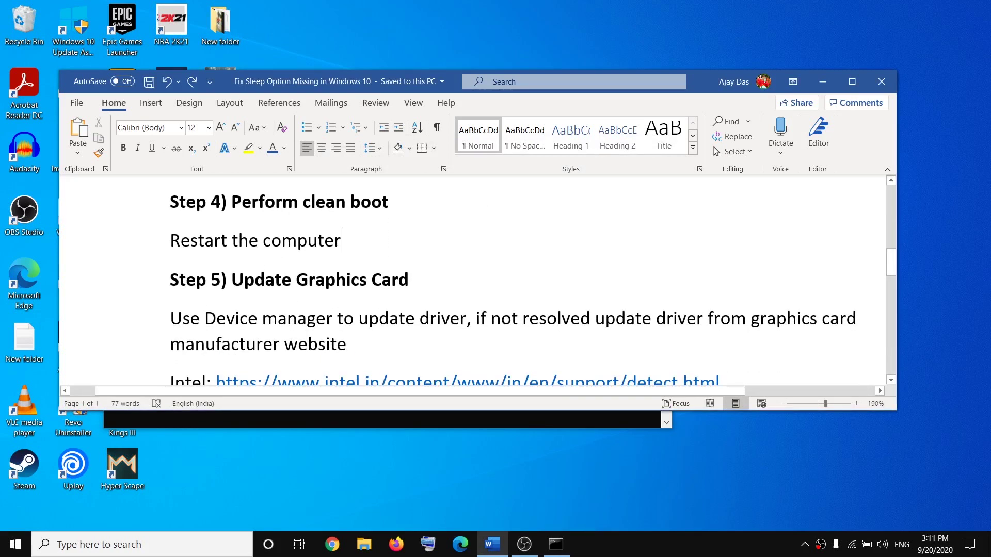
{"action": "mouse_move", "coordinate": [243, 279]}
{"action": "left_mouse_down"}
{"action": "mouse_move", "coordinate": [415, 285]}
{"action": "mouse_move", "coordinate": [231, 283]}
{"action": "left_mouse_up"}
{"action": "left_click", "coordinate": [355, 319]}
{"action": "scroll", "coordinate": [401, 322], "scroll_direction": "down", "scroll_amount": 2}
{"action": "scroll", "coordinate": [400, 322], "scroll_direction": "up", "scroll_amount": 2}
{"action": "left_click_drag", "start_coordinate": [190, 317], "coordinate": [467, 312]}
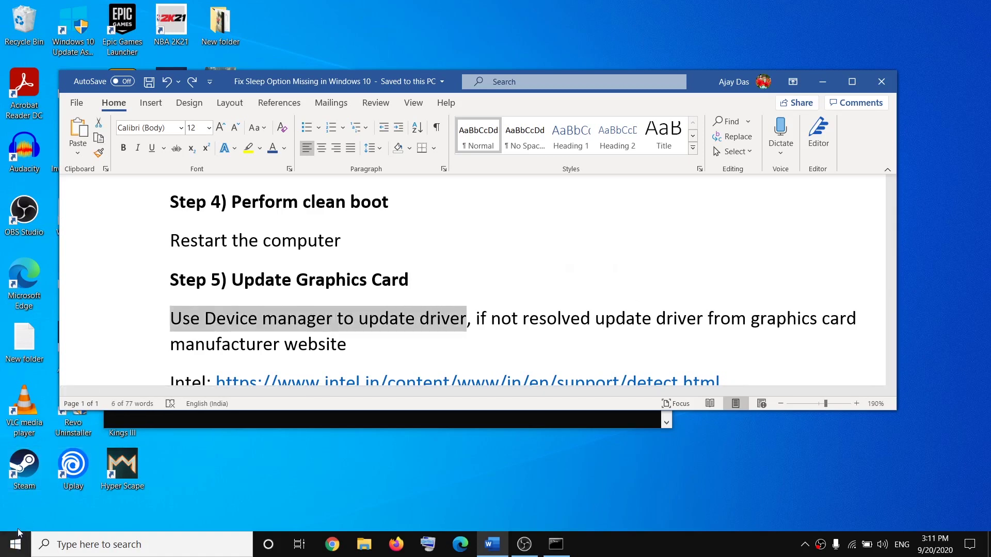
- Open Device Manager and expand the Display adapters category
{"action": "right_click", "coordinate": [20, 544]}
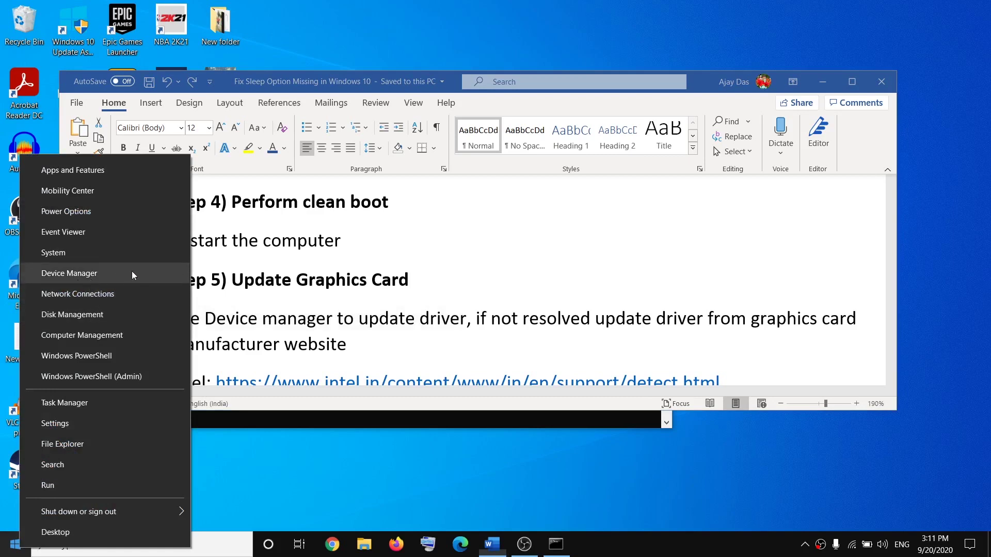
{"action": "left_click", "coordinate": [131, 271]}
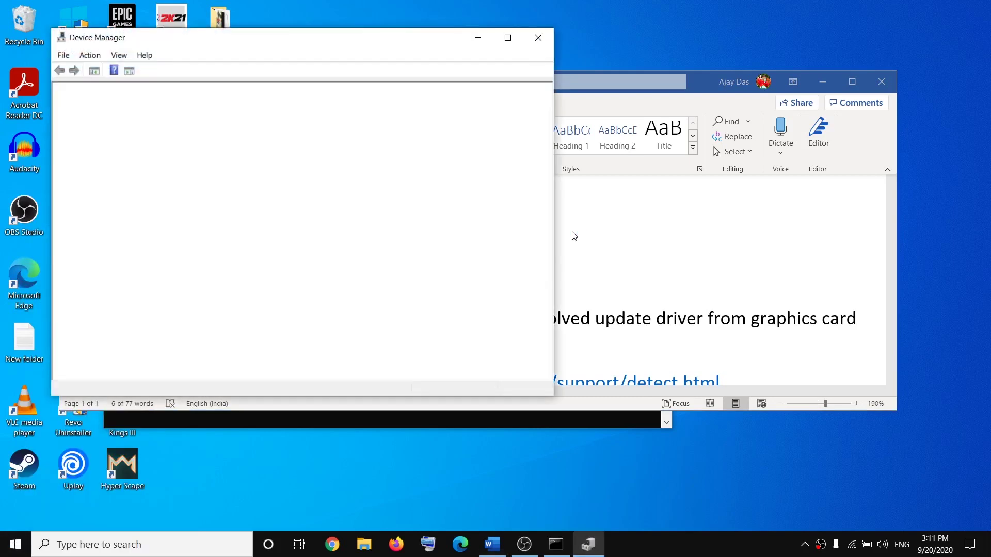
{"action": "left_click", "coordinate": [113, 170]}
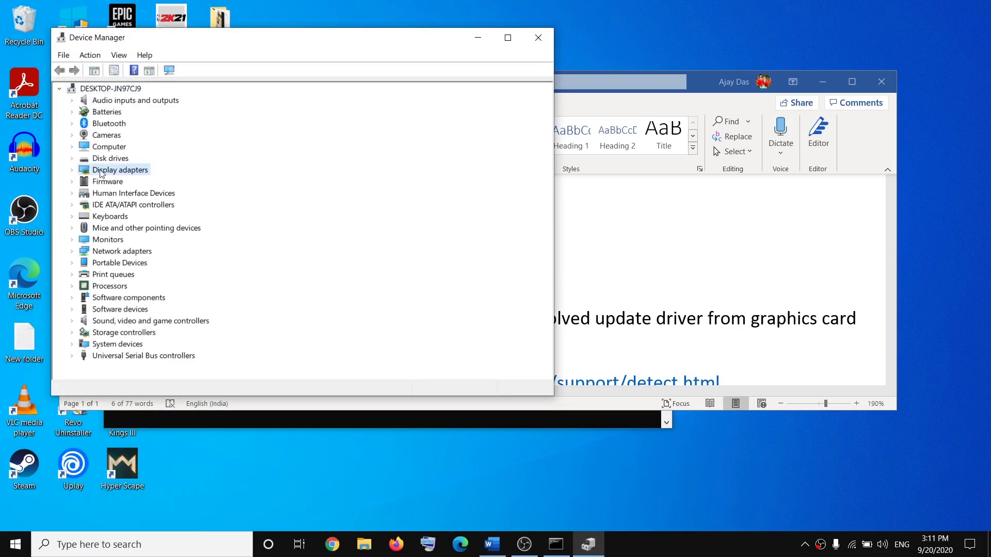
{"action": "left_click", "coordinate": [72, 170]}
{"action": "left_click_drag", "start_coordinate": [243, 42], "coordinate": [450, 58]}
- Search automatically for an updated Intel(R) HD Graphics 630 driver and close the update wizard
{"action": "left_click", "coordinate": [349, 198]}
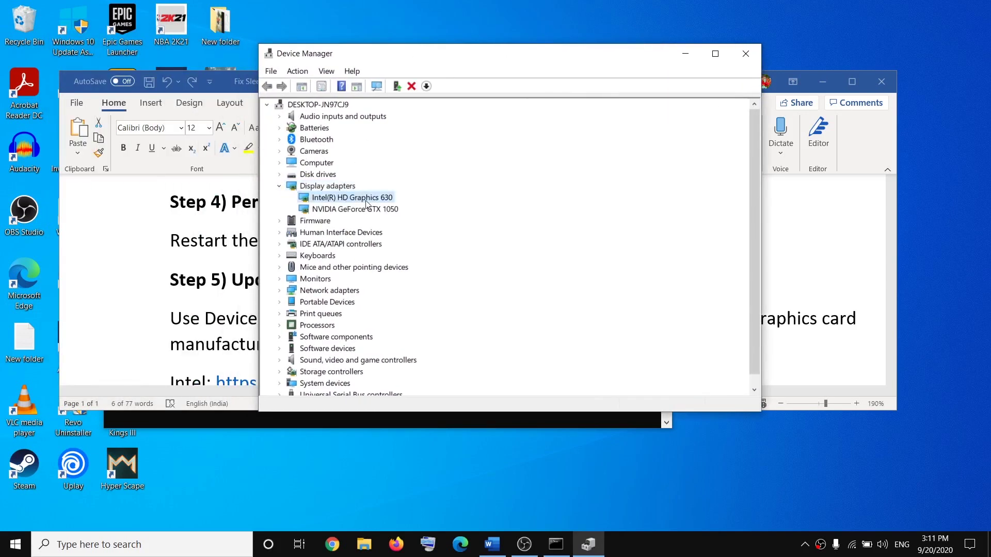
{"action": "right_click", "coordinate": [363, 201]}
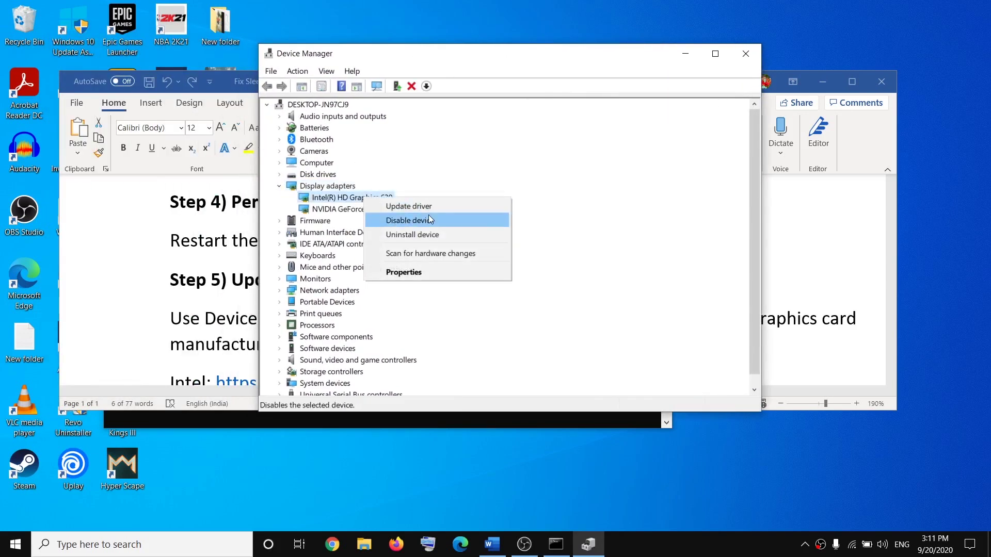
{"action": "left_click", "coordinate": [461, 204]}
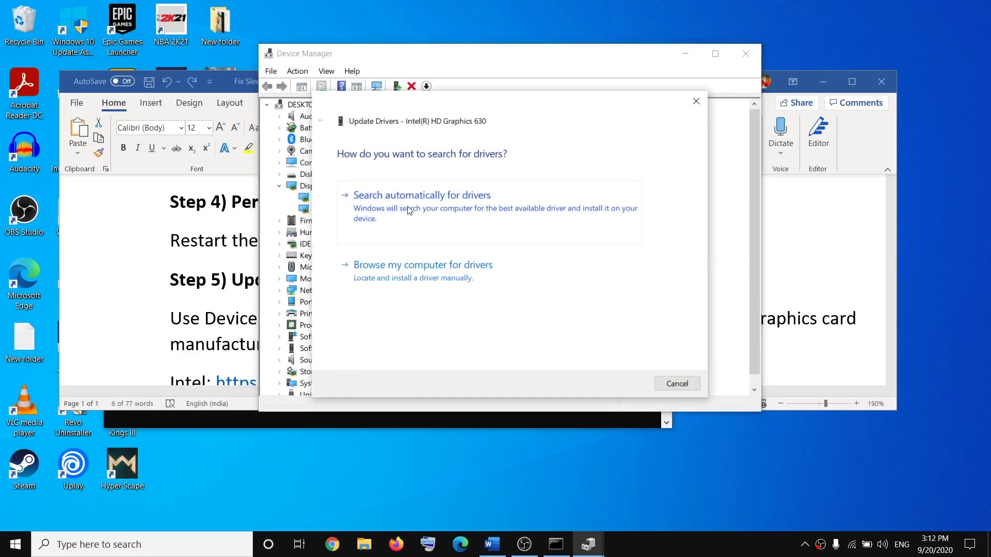
{"action": "left_click", "coordinate": [469, 208]}
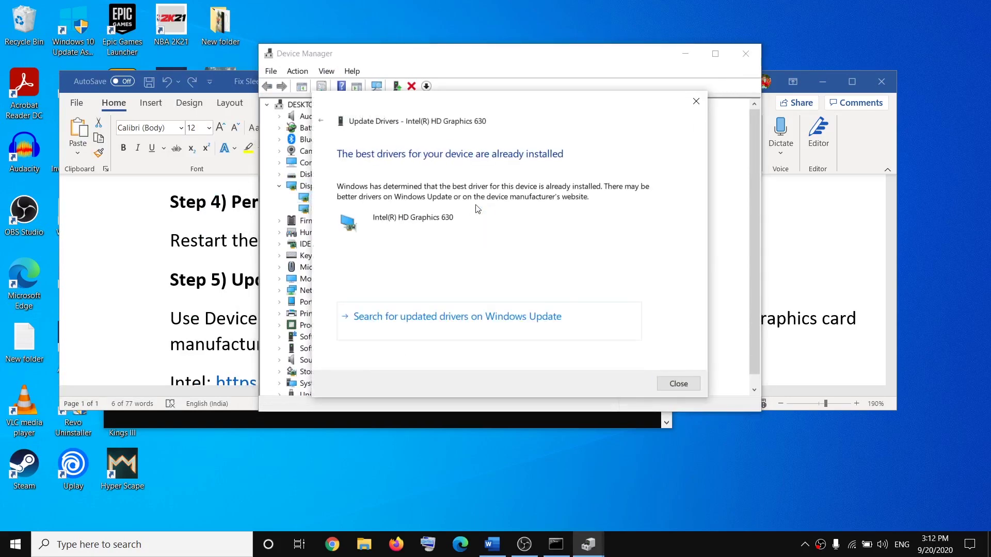
{"action": "left_click", "coordinate": [679, 384]}
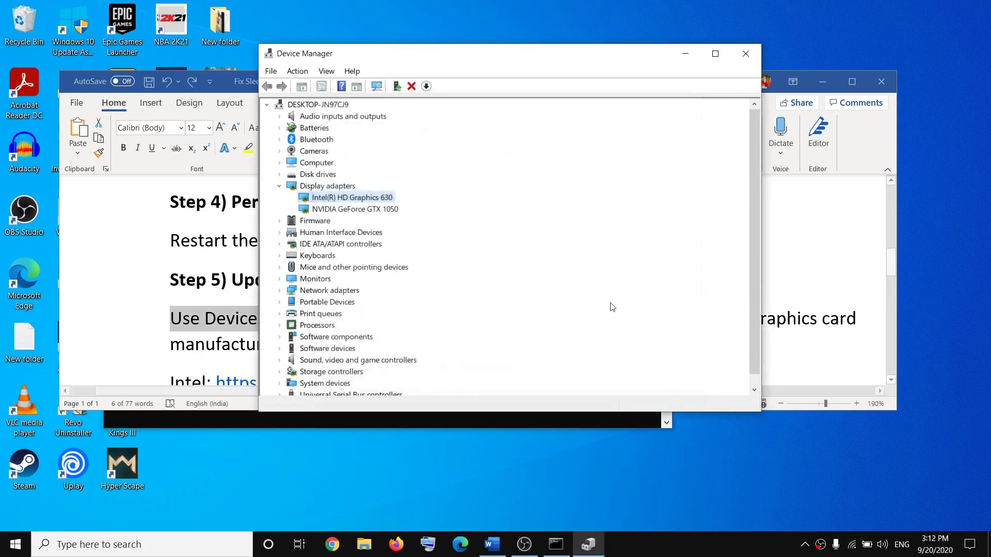
- Try to start a driver update for the NVIDIA GeForce GTX 1050, cancelling the wizard and closing Device Manager
{"action": "left_click", "coordinate": [350, 212]}
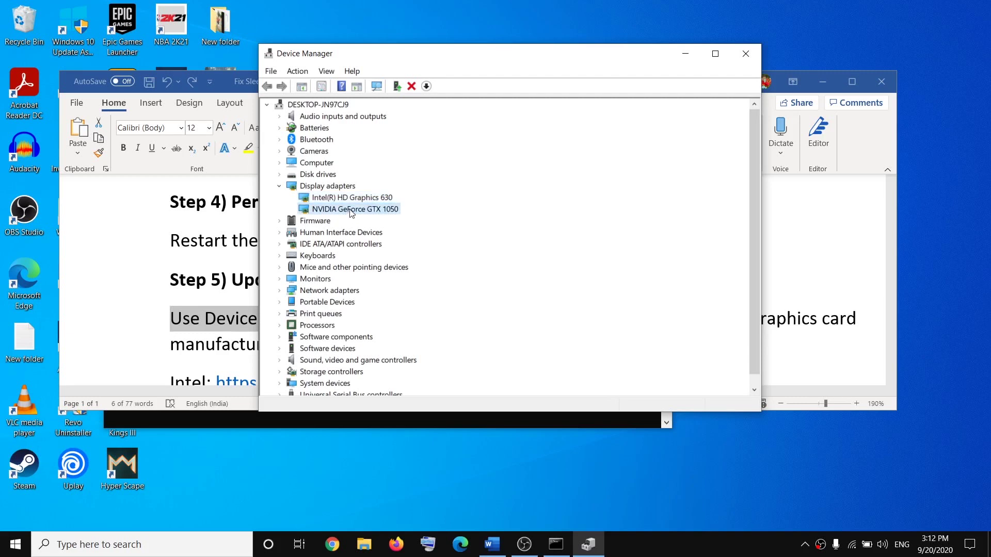
{"action": "right_click", "coordinate": [351, 213]}
{"action": "left_click", "coordinate": [409, 218]}
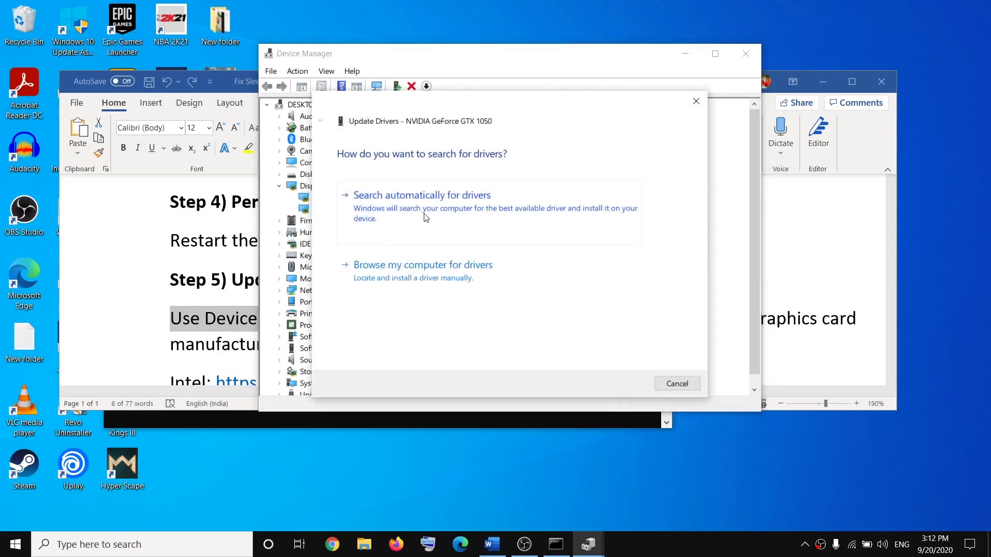
{"action": "left_click", "coordinate": [676, 383]}
{"action": "left_click", "coordinate": [746, 54]}
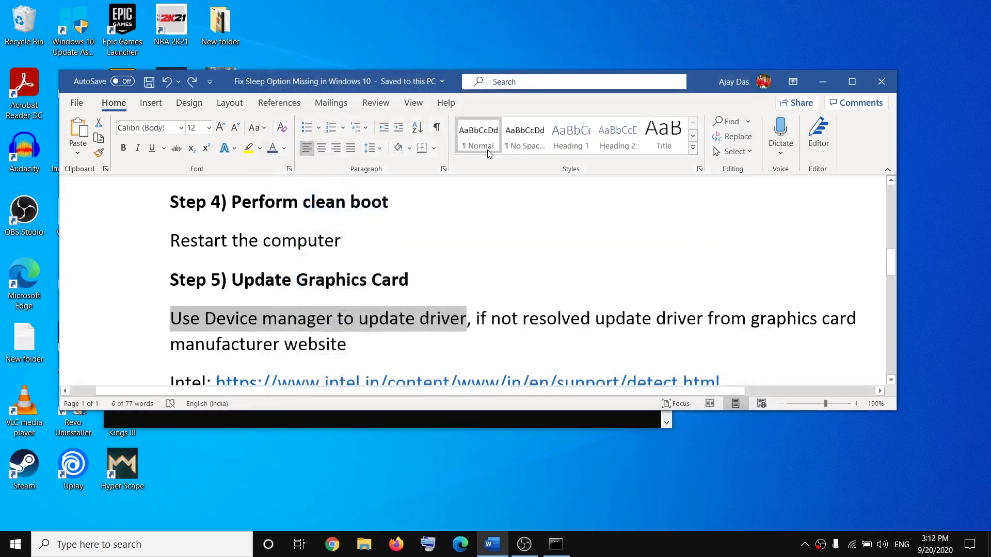
- Copy the Intel support link from the document's Step 5 and open it in Chrome
{"action": "scroll", "coordinate": [543, 266], "scroll_direction": "down", "scroll_amount": 1}
{"action": "left_click", "coordinate": [543, 266]}
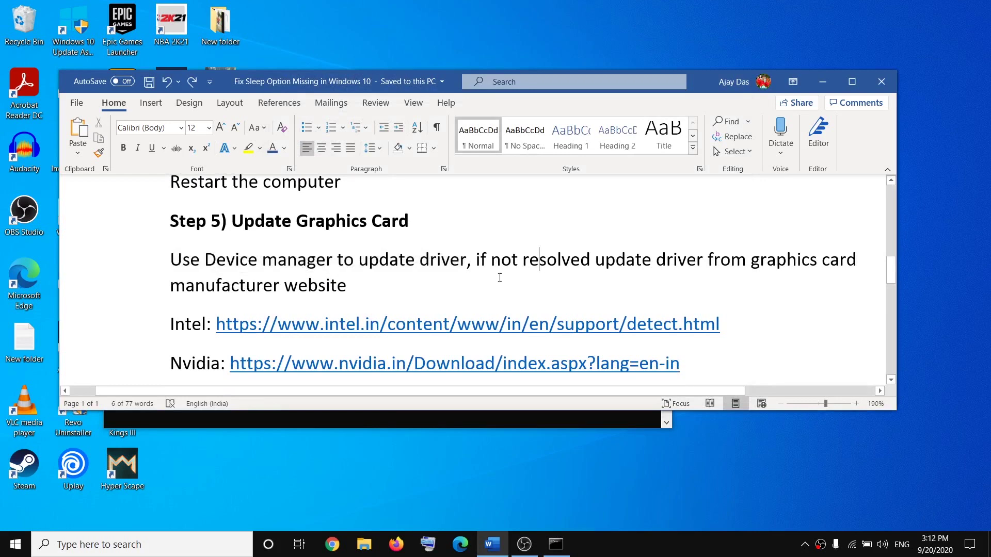
{"action": "scroll", "coordinate": [225, 285], "scroll_direction": "down", "scroll_amount": 1}
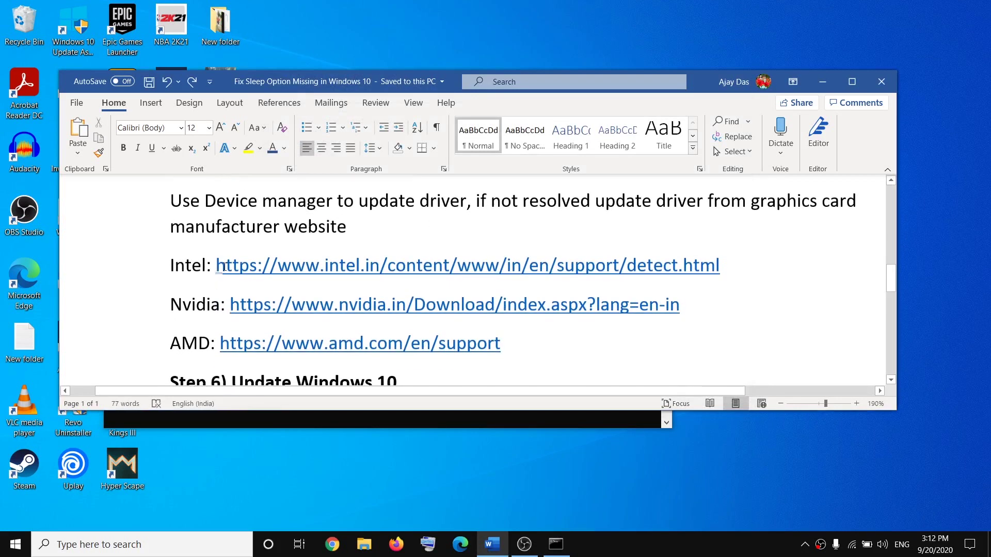
{"action": "left_click_drag", "start_coordinate": [225, 266], "coordinate": [721, 266]}
{"action": "key", "text": "ctrl+c"}
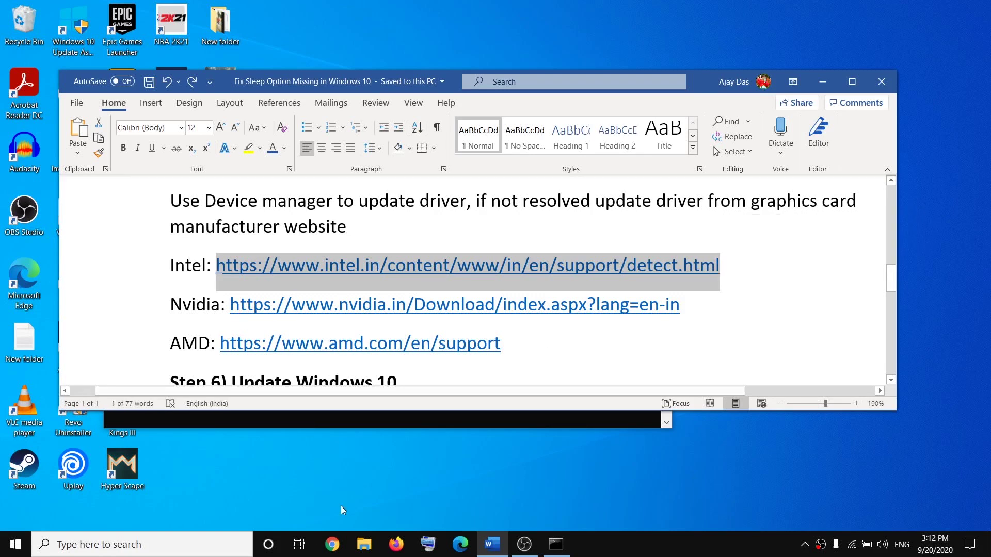
{"action": "left_click", "coordinate": [330, 546]}
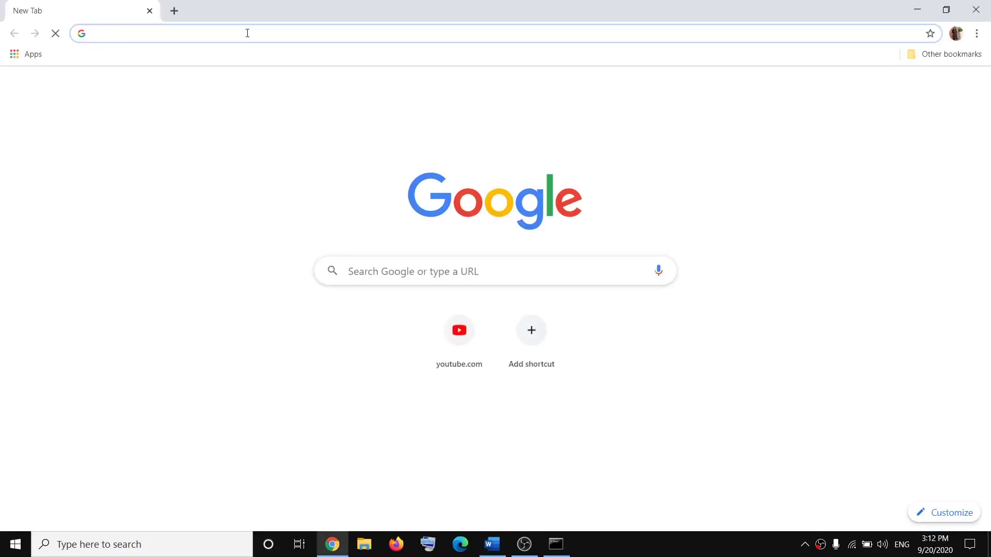
{"action": "key", "text": "ctrl+v"}
{"action": "key", "text": "Return"}
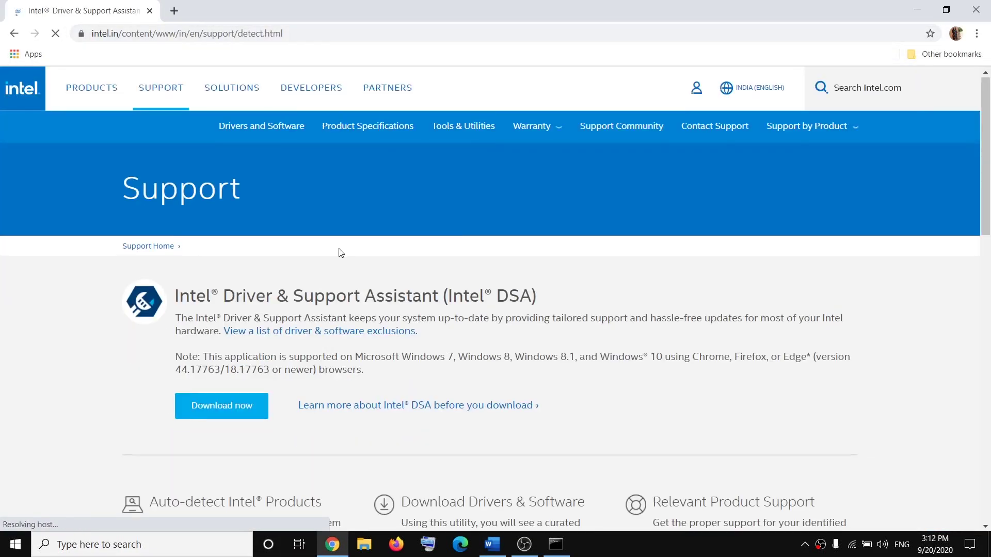
- Download the Intel Driver & Support Assistant installer and keep the file despite the browser's security warning
{"action": "scroll", "coordinate": [341, 253], "scroll_direction": "down", "scroll_amount": 2}
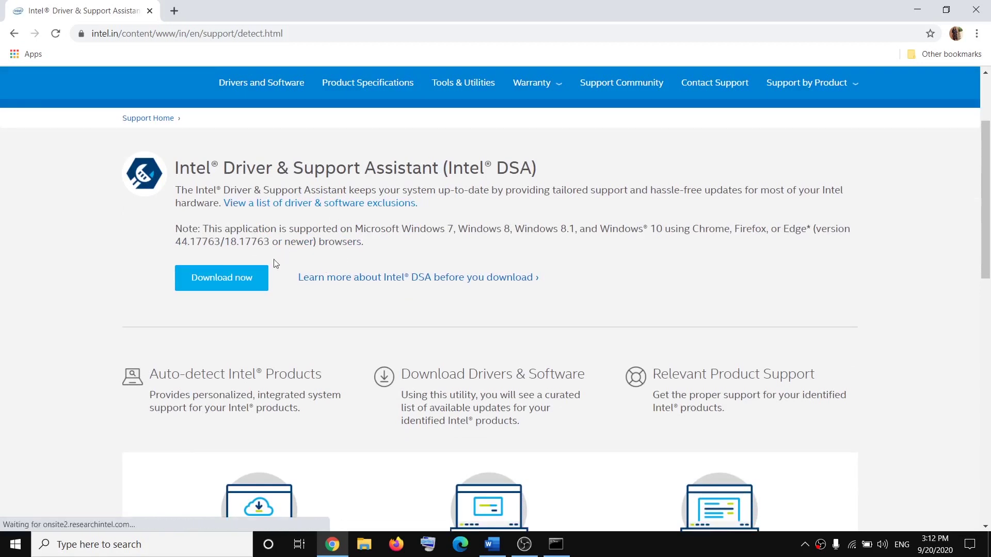
{"action": "left_click", "coordinate": [240, 274]}
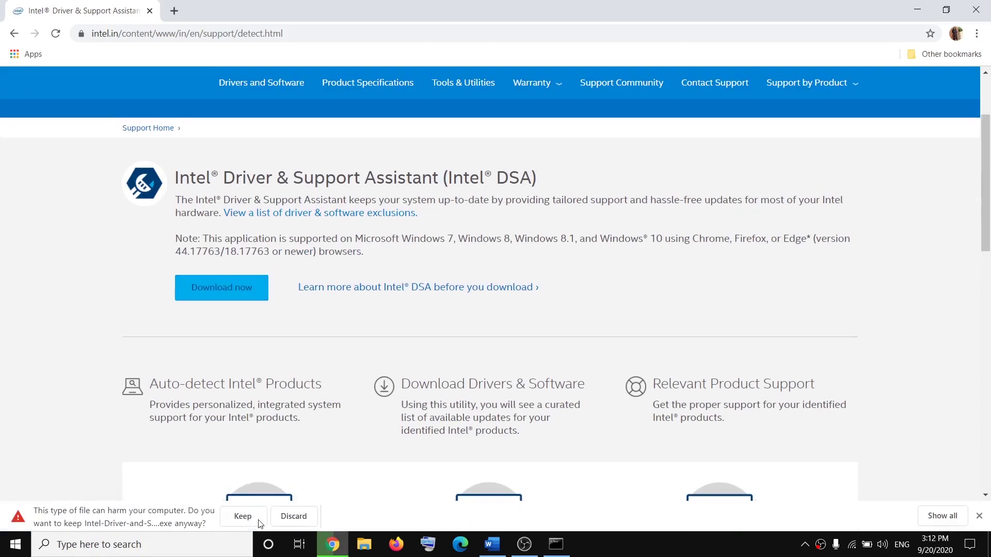
{"action": "left_click", "coordinate": [242, 516]}
- Run the downloaded installer, accept the license terms and install Intel Driver & Support Assistant
{"action": "left_click", "coordinate": [70, 516]}
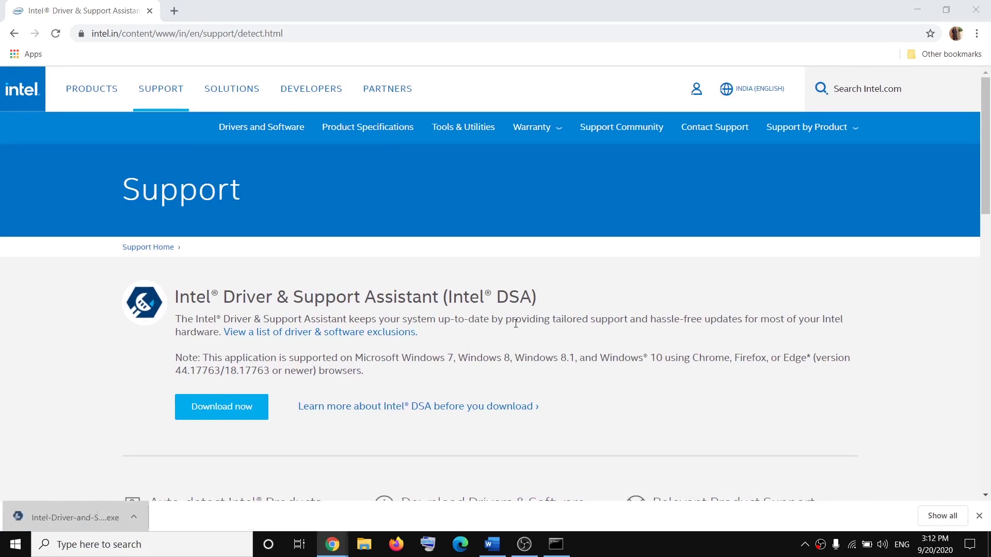
{"action": "left_click", "coordinate": [78, 509]}
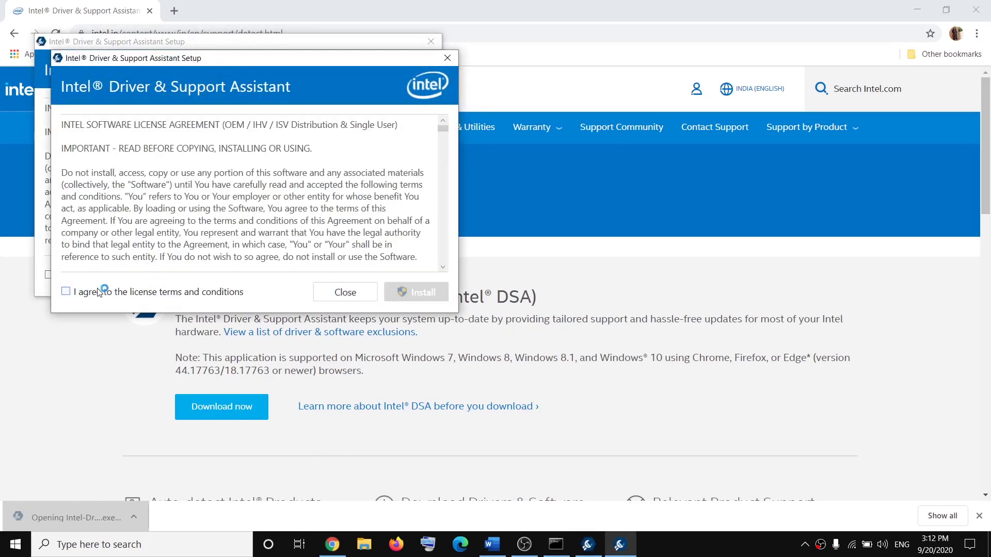
{"action": "left_click", "coordinate": [104, 293]}
{"action": "left_click", "coordinate": [413, 290]}
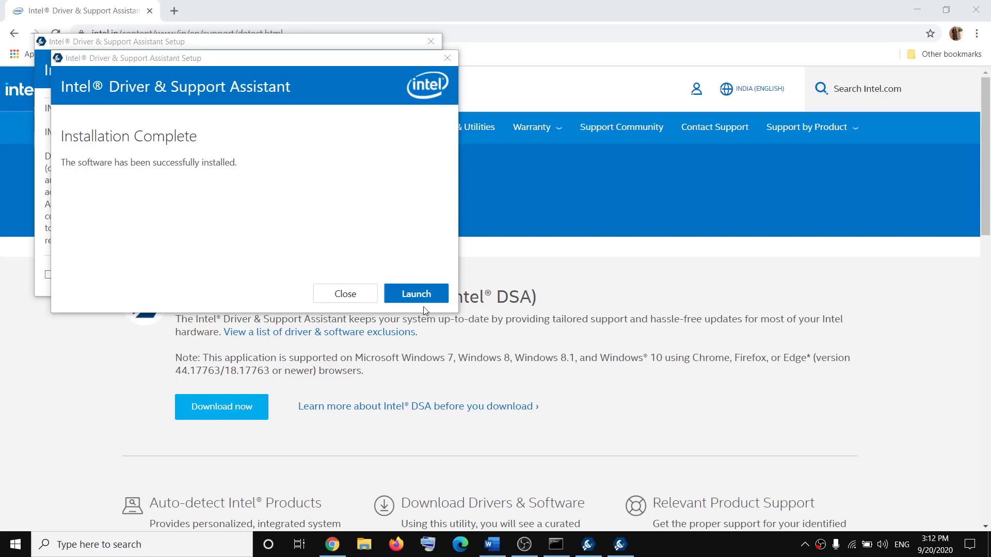
- Launch Intel Driver & Support Assistant and start downloading all available Intel driver updates
{"action": "left_click", "coordinate": [419, 294]}
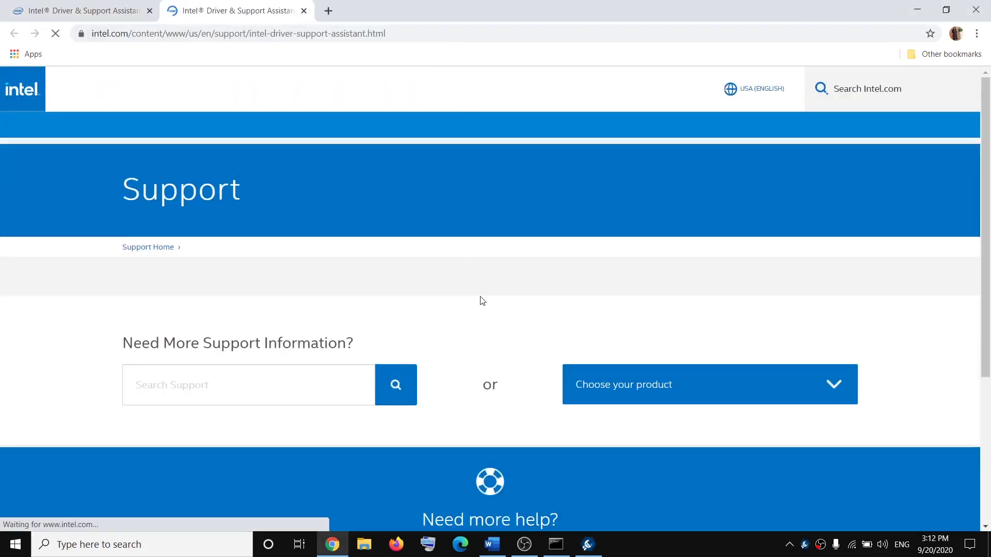
{"action": "scroll", "coordinate": [596, 302], "scroll_direction": "down", "scroll_amount": 2}
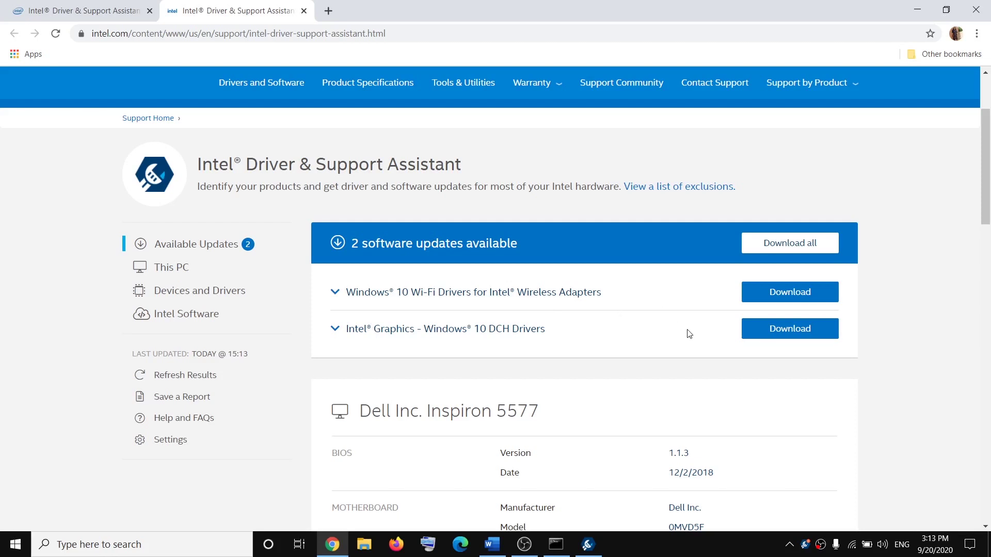
{"action": "left_click", "coordinate": [790, 246]}
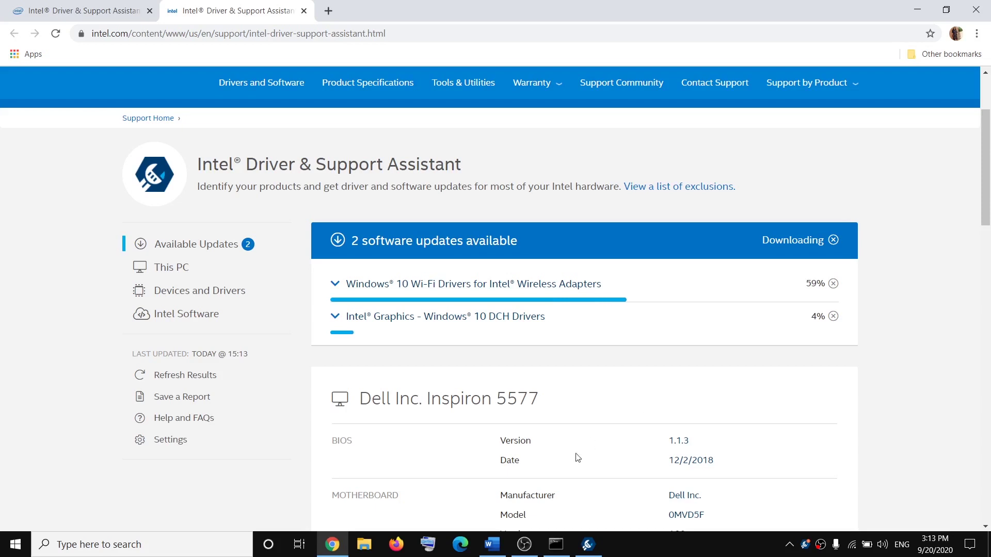
- Switch back to Word and highlight "Update Windows 10" in the Step 6 heading
{"action": "left_click", "coordinate": [493, 545]}
{"action": "scroll", "coordinate": [263, 328], "scroll_direction": "down", "scroll_amount": 2}
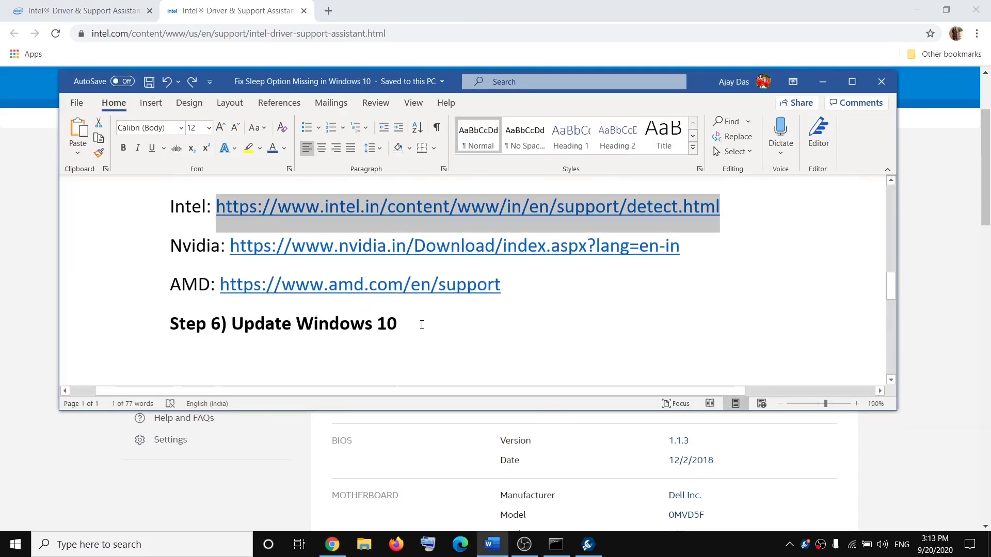
{"action": "left_click_drag", "start_coordinate": [421, 324], "coordinate": [231, 324]}
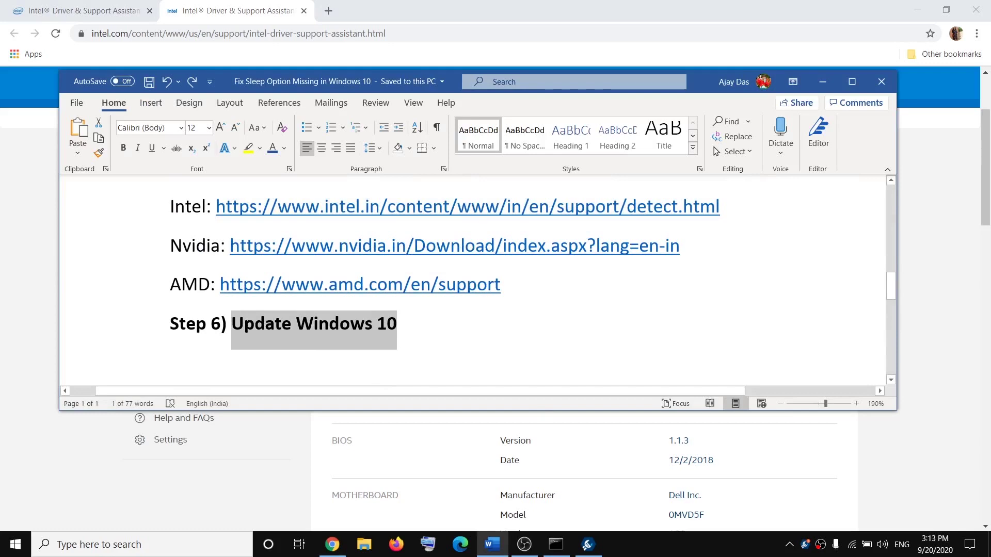
- Open the Windows Update page under Update & Security in Windows Settings
{"action": "left_click", "coordinate": [2, 549]}
{"action": "mouse_move", "coordinate": [20, 475]}
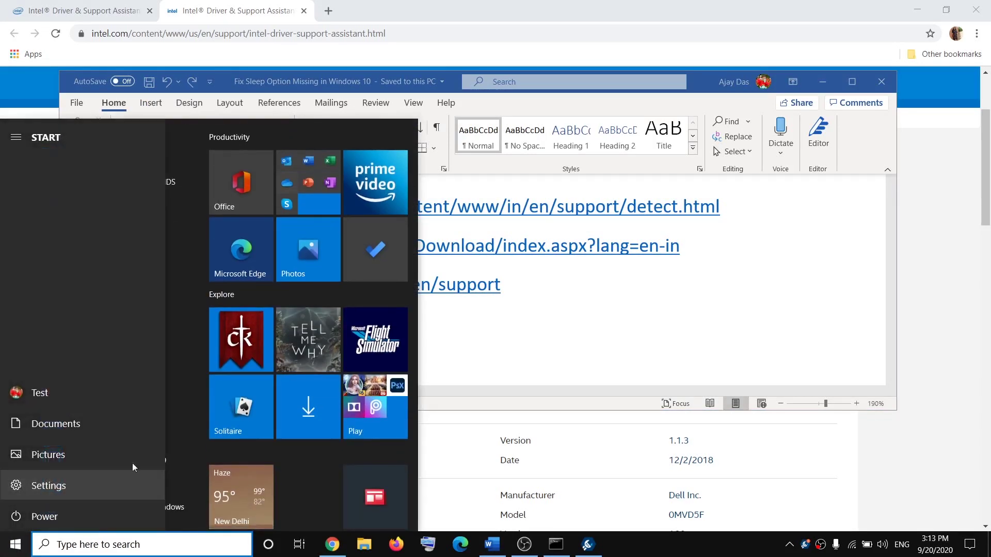
{"action": "left_click", "coordinate": [132, 482]}
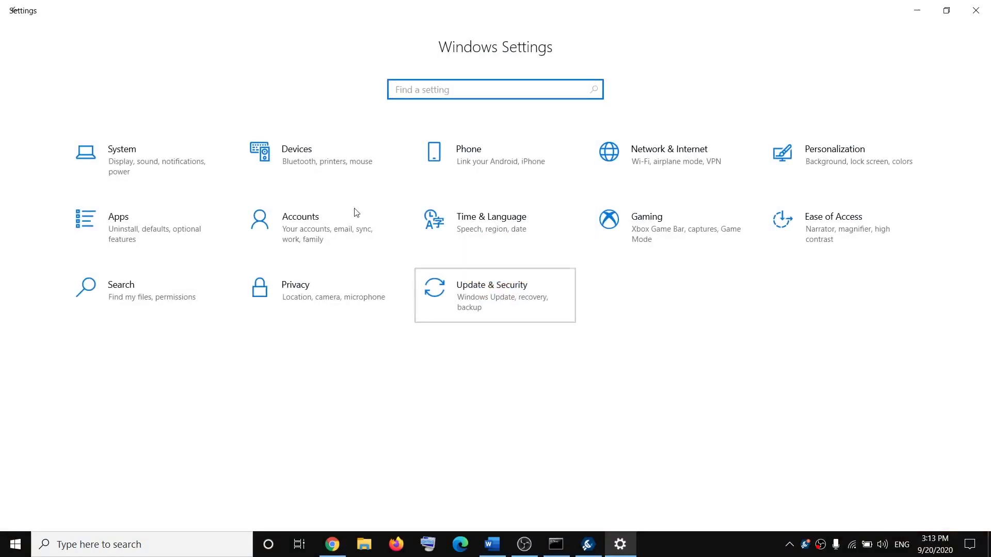
{"action": "left_click", "coordinate": [491, 291]}
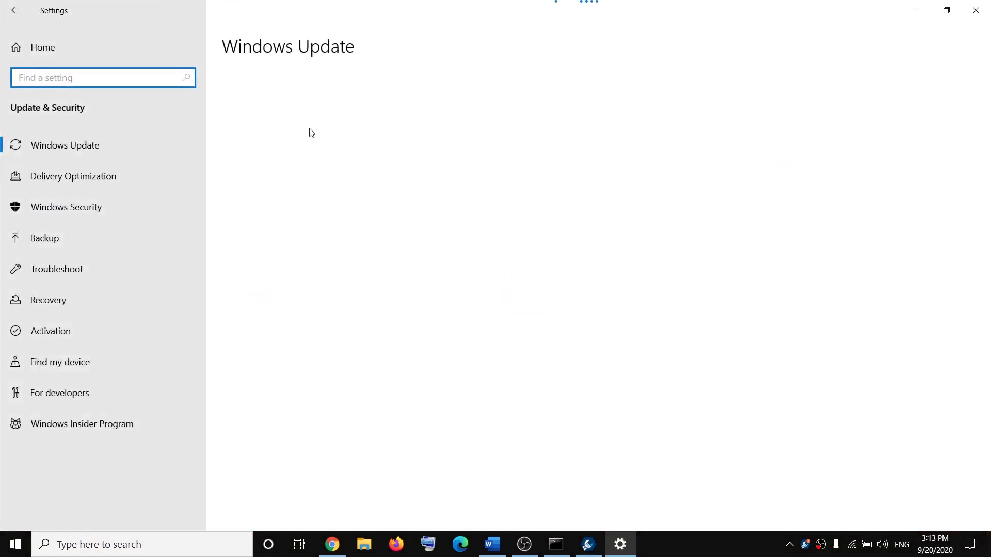